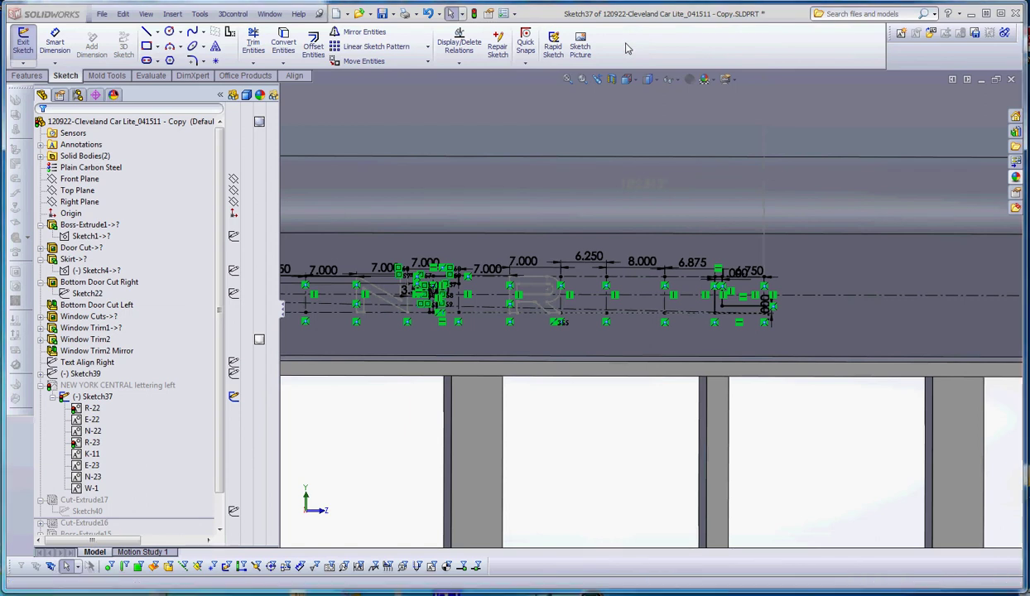
- Show the 2D to 3D toolbar and read the Sketch Picture description in Customize, keeping no changes
right_click(627, 48)
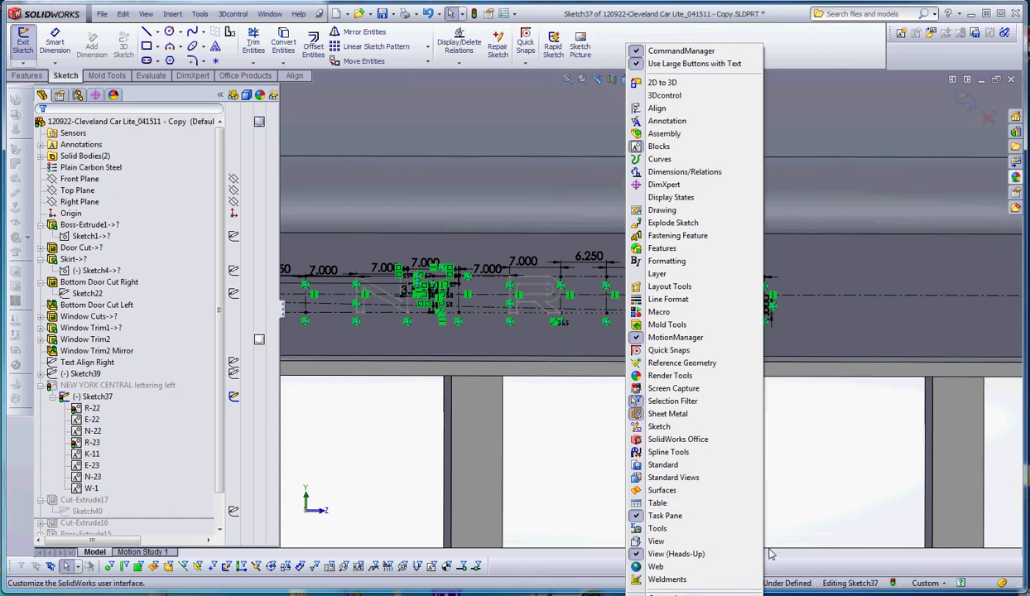
left_click(737, 83)
right_click(681, 566)
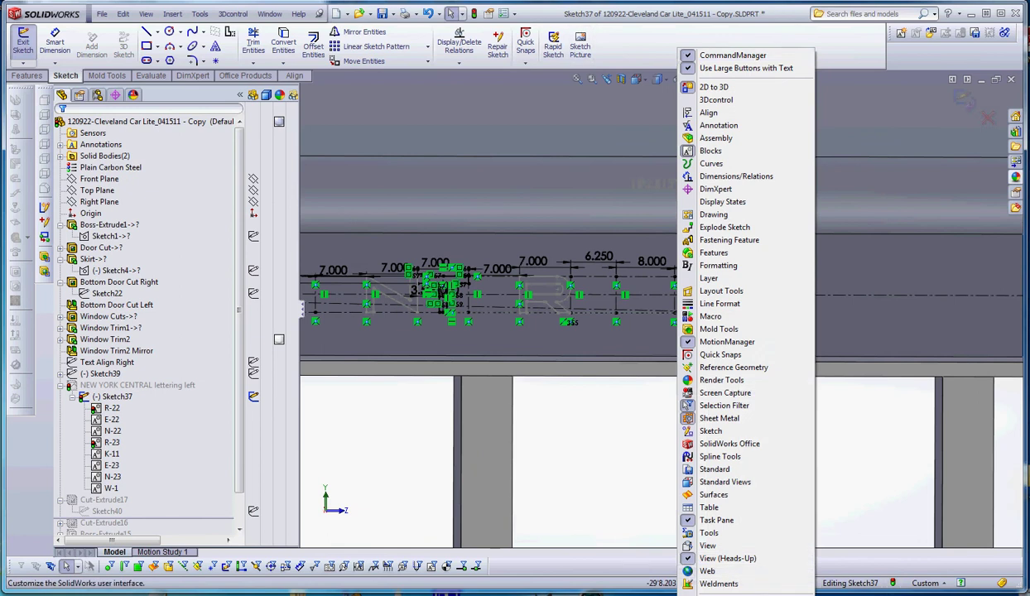
left_click(721, 594)
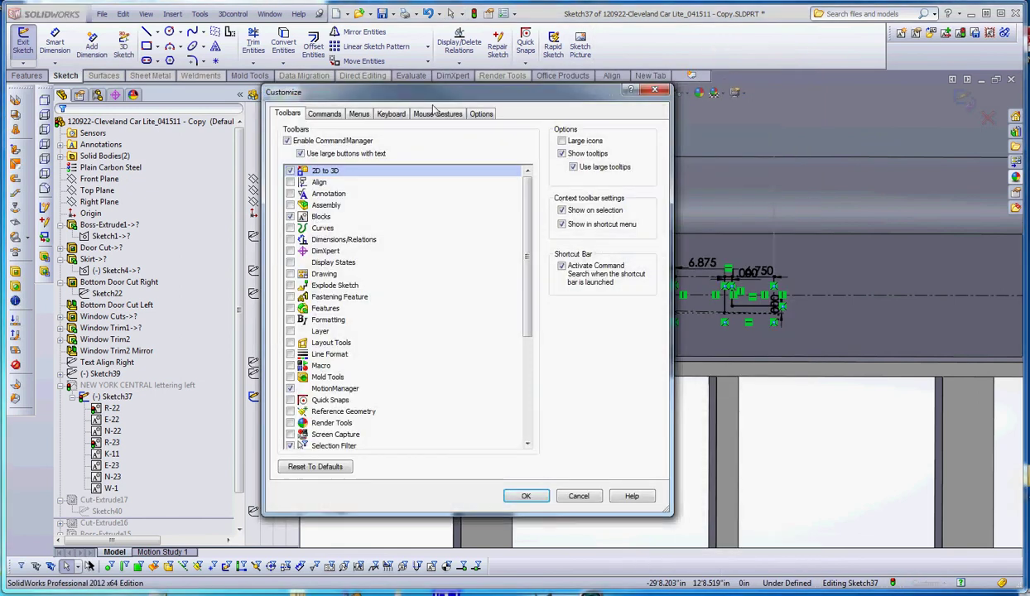
left_click(324, 114)
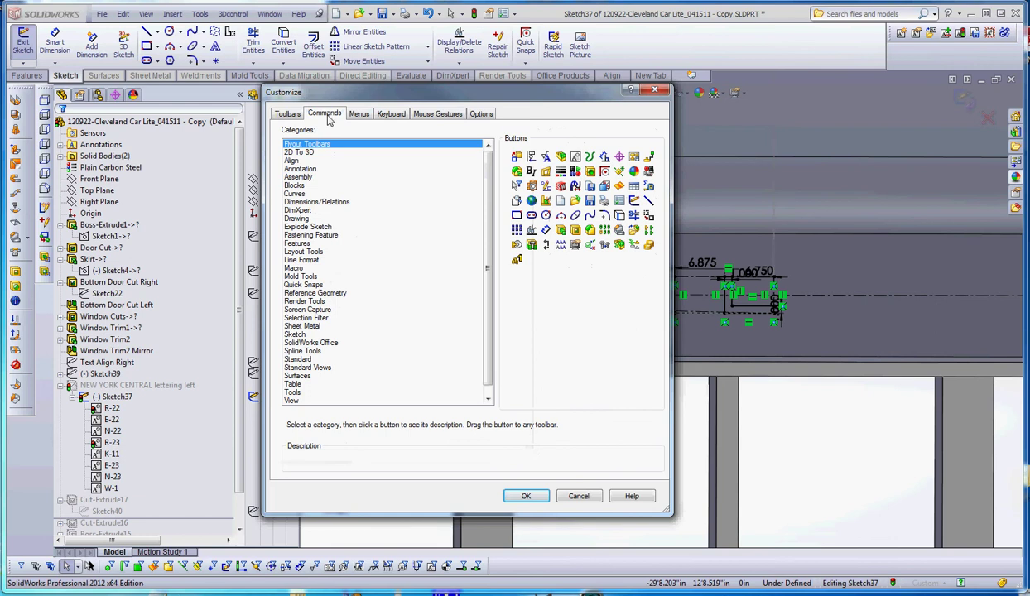
left_click(297, 333)
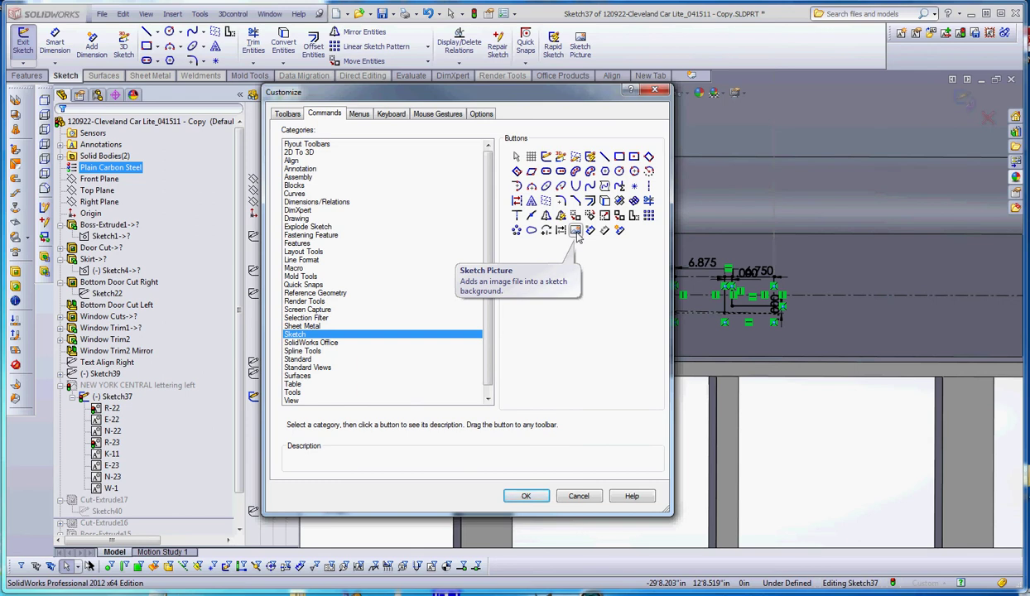
left_click(577, 232)
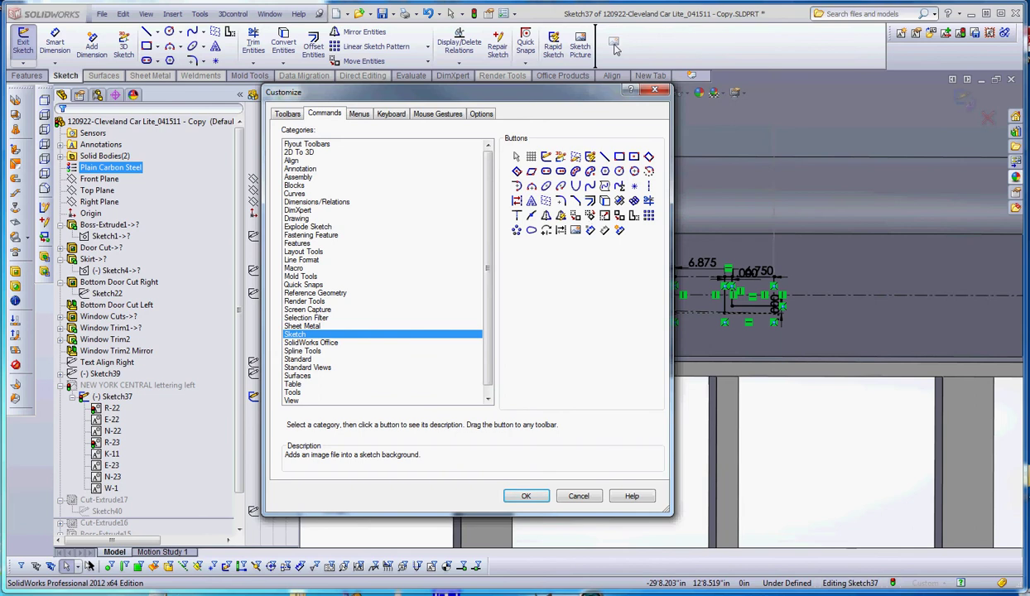
left_click(580, 496)
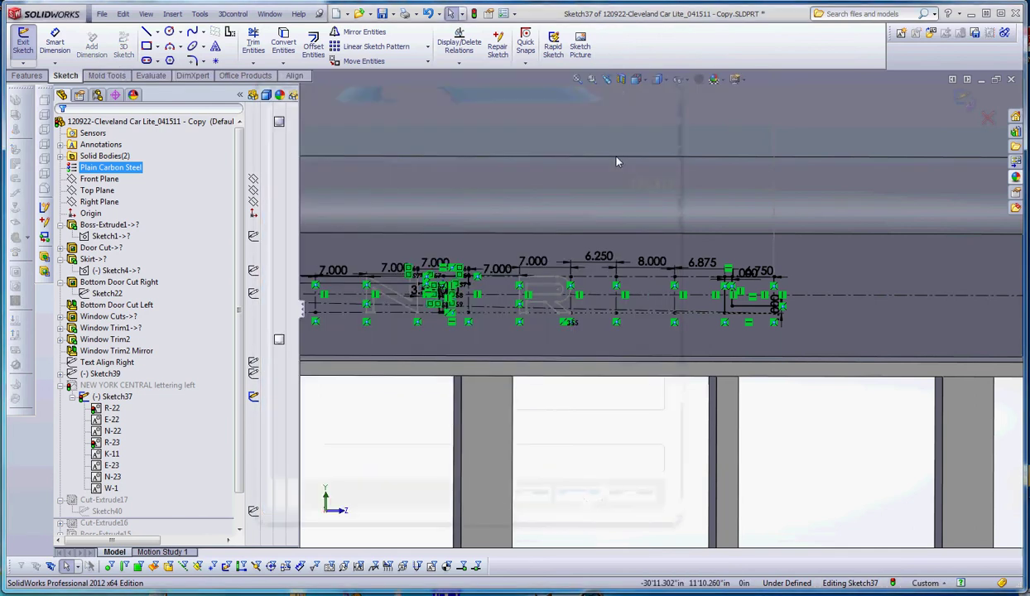
- Insert the RAL letters JPG into Sketch37 as a sketch picture
left_click(579, 46)
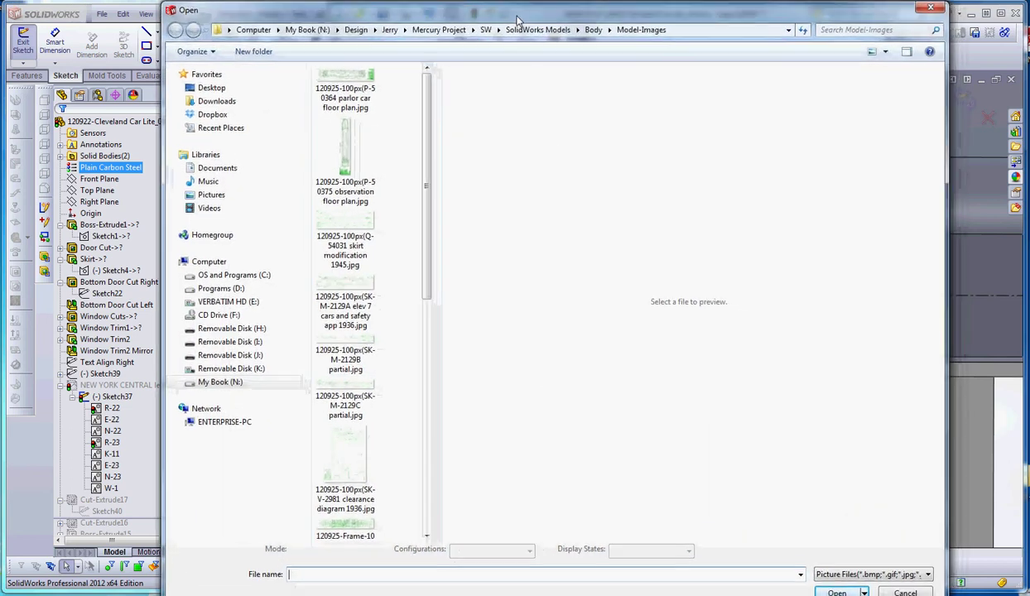
left_click_drag(514, 18, 504, 12)
left_click_drag(626, 595, 627, 537)
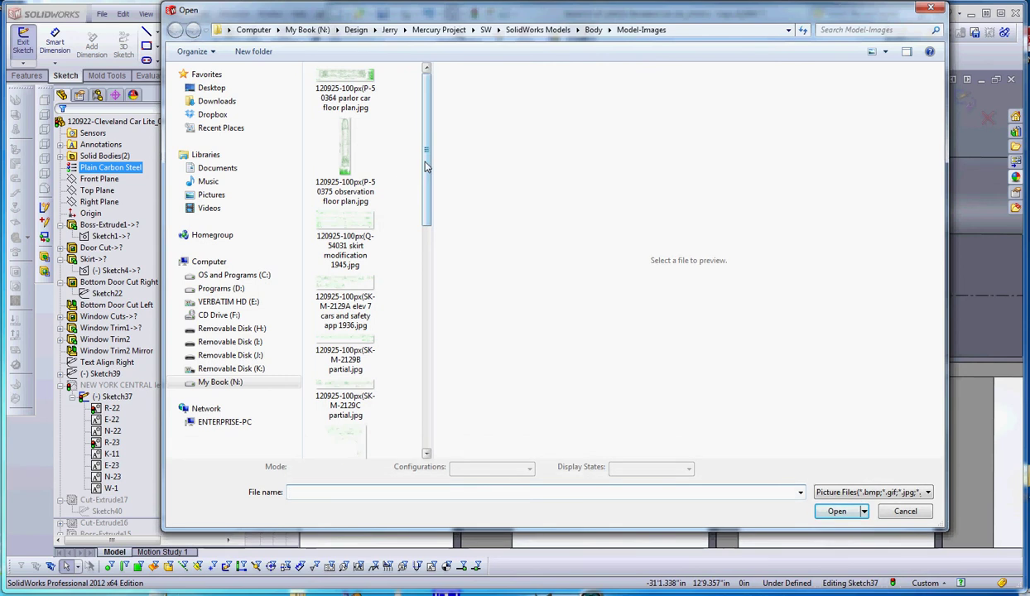
left_click_drag(425, 166, 427, 414)
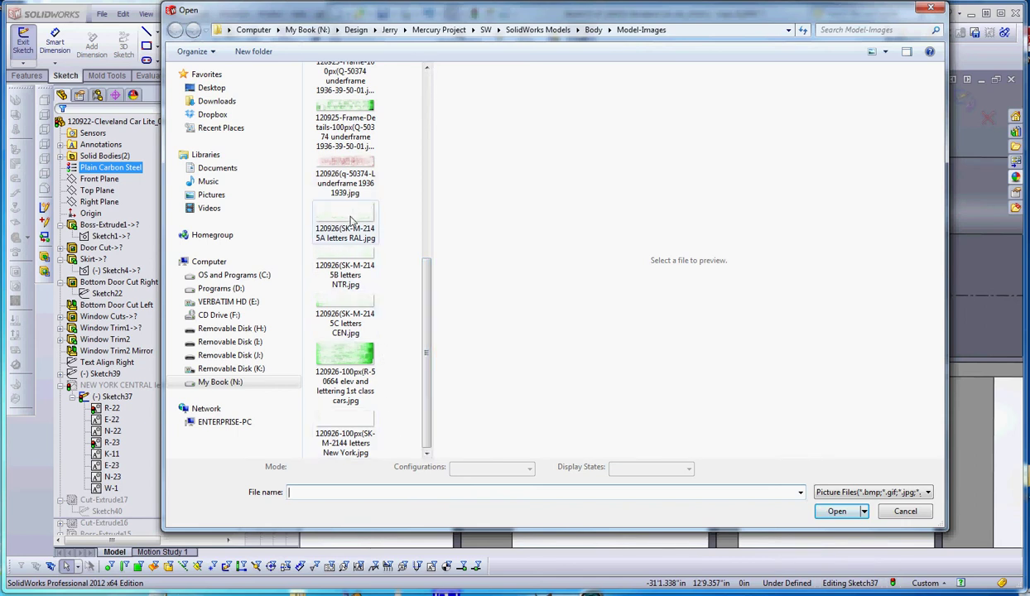
key("Escape")
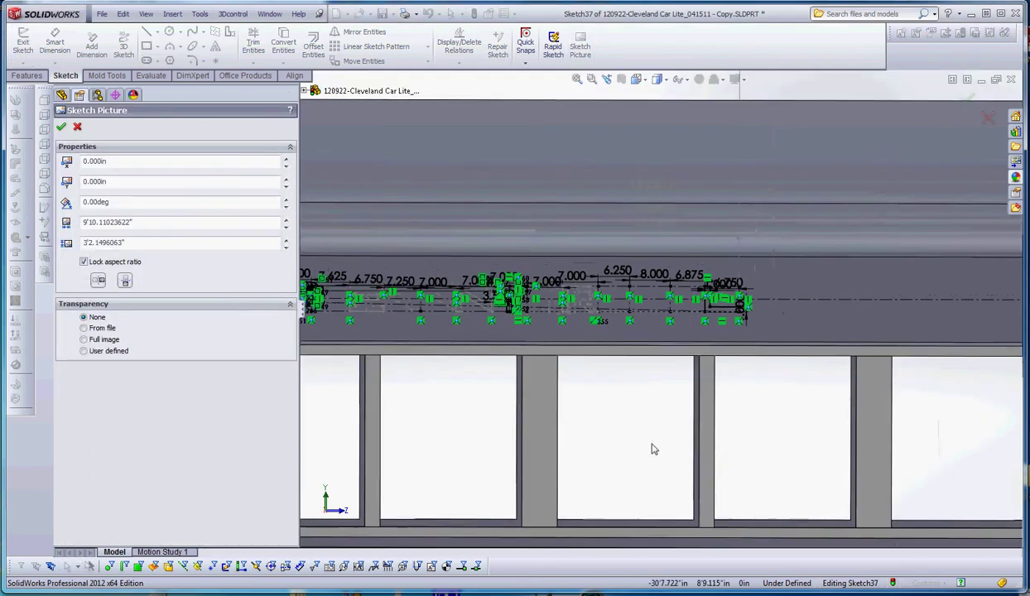
- Move the sketch picture over the car's existing lettering
scroll(671, 439, "up", 5)
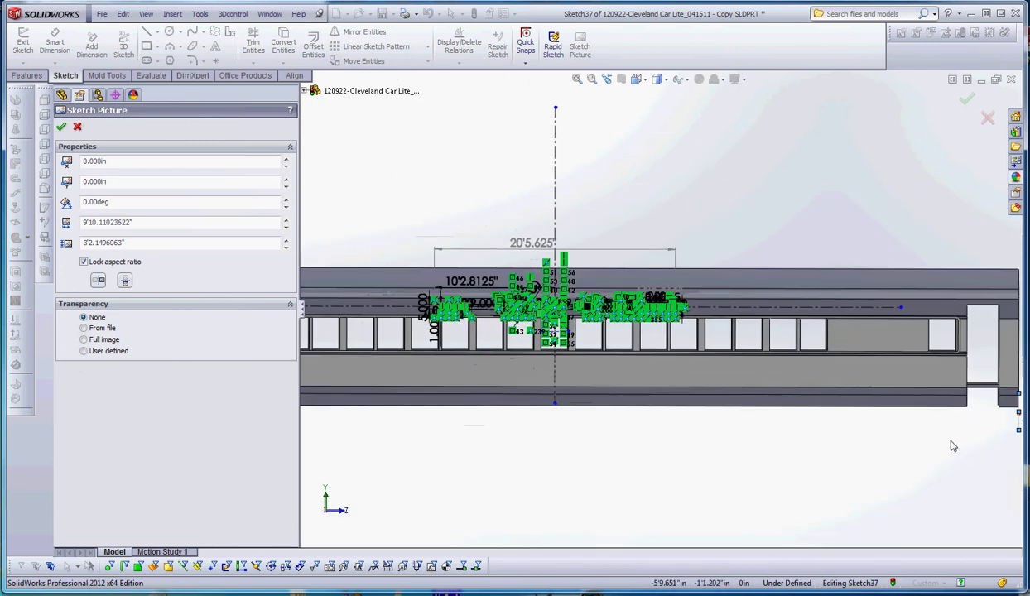
scroll(926, 408, "down", 5)
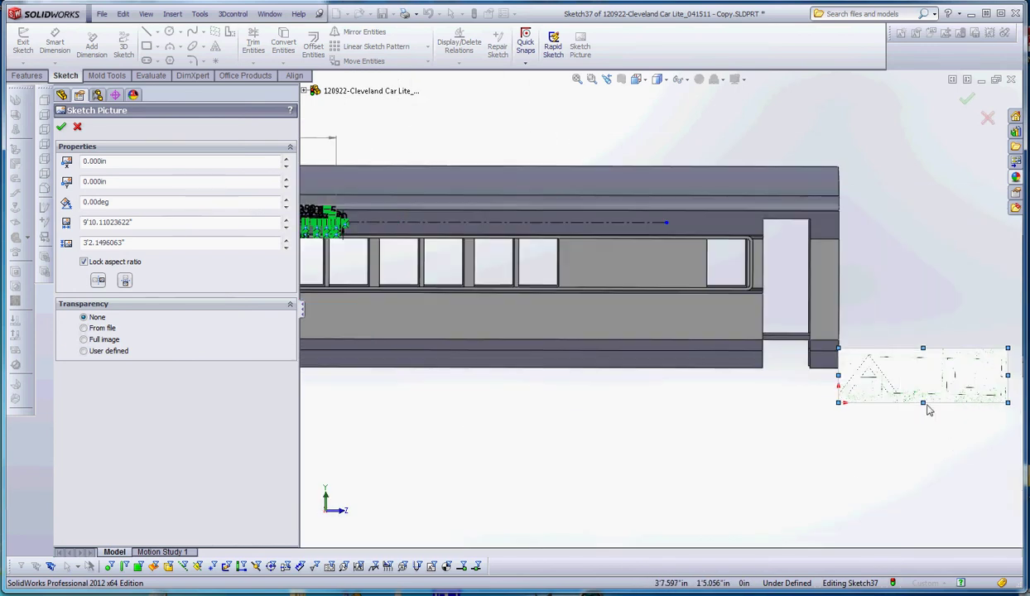
scroll(927, 409, "down", 5)
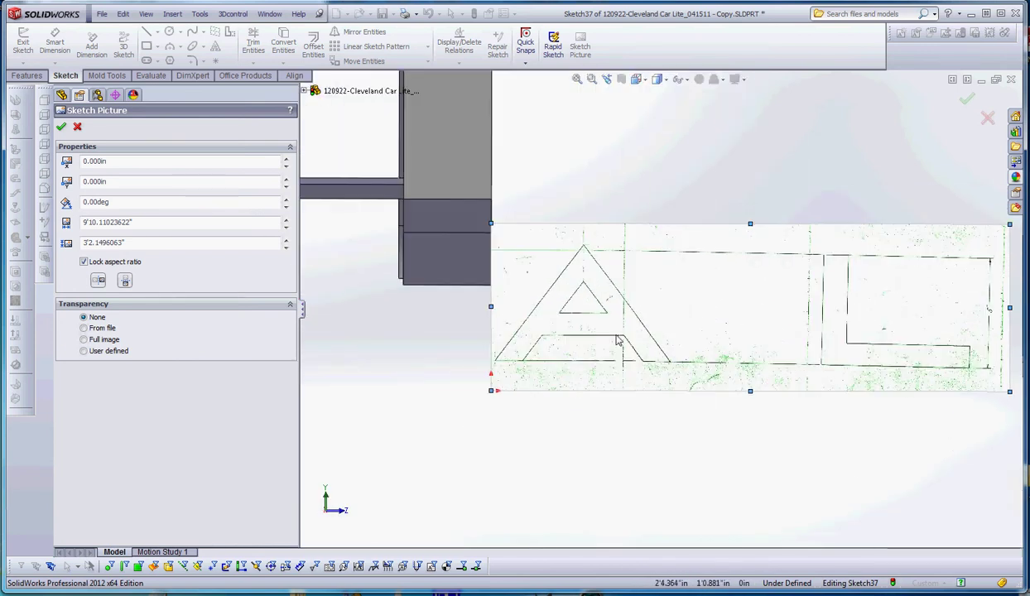
scroll(660, 382, "up", 5)
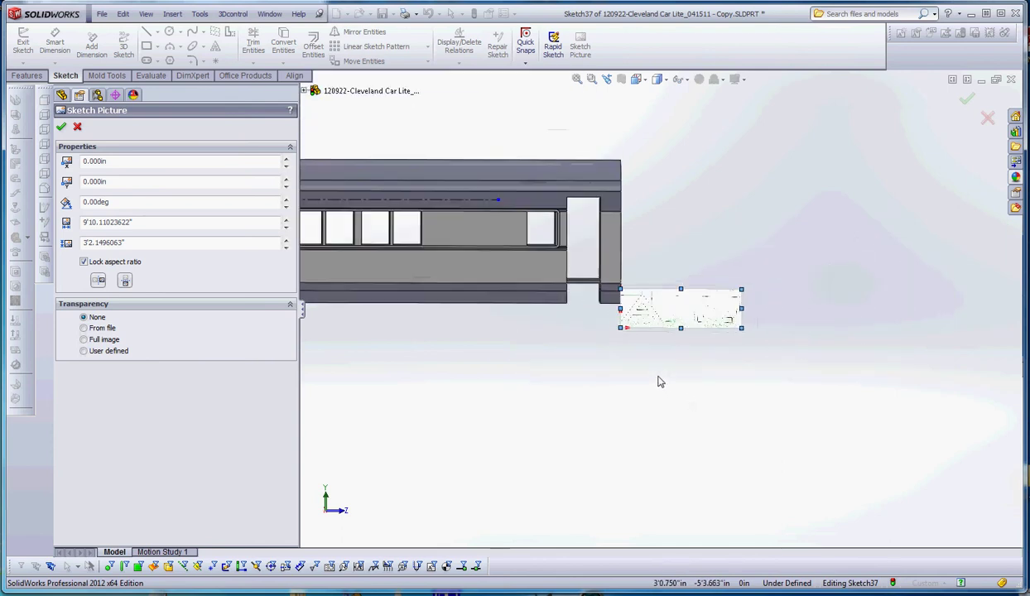
scroll(655, 373, "up", 2)
mouse_move(667, 302)
left_mouse_down()
mouse_move(474, 208)
mouse_move(443, 217)
mouse_move(452, 250)
left_mouse_up()
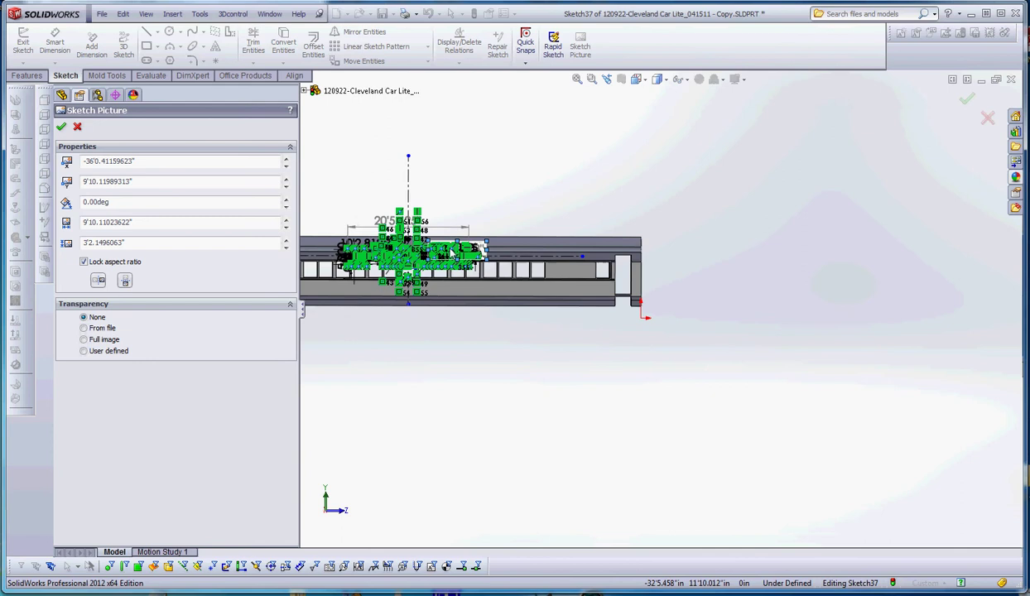
scroll(457, 249, "down", 10)
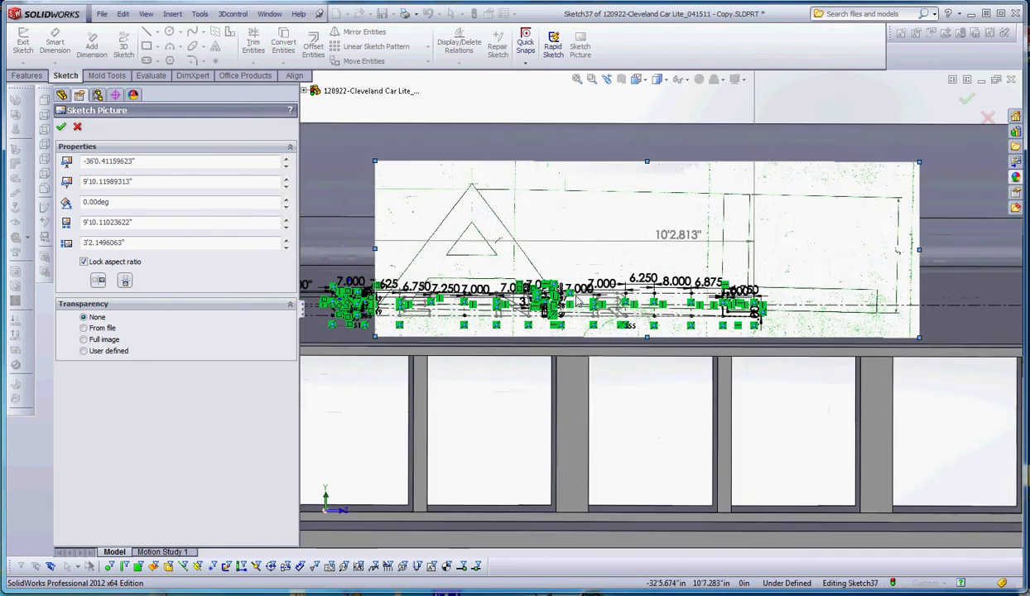
scroll(574, 298, "down", 1)
left_click_drag(610, 223, 909, 241)
scroll(891, 252, "up", 5)
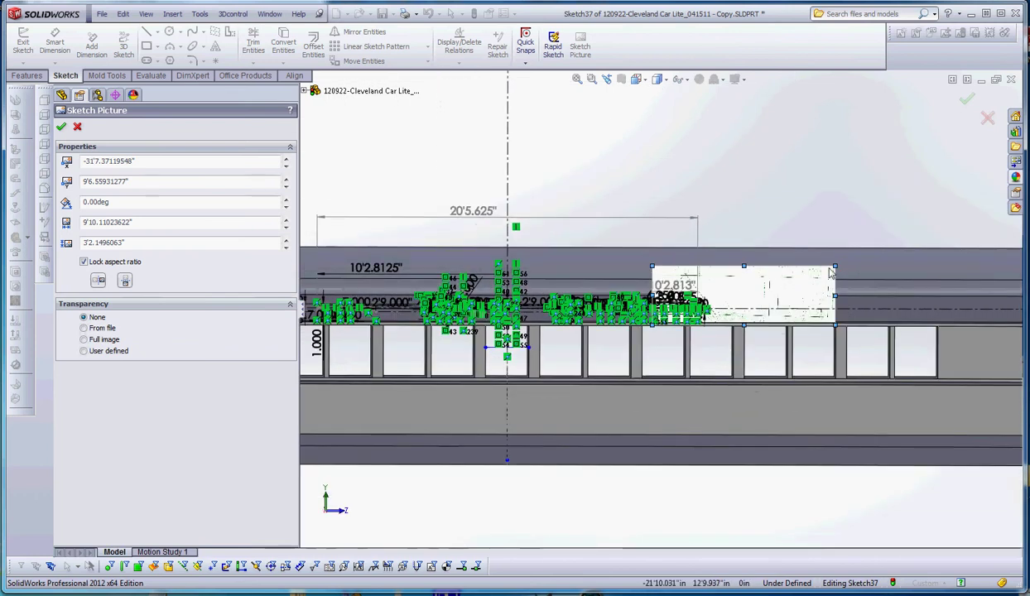
- Shrink and shift the picture so its A sits inside the sketch's 8.000 letter box
left_click_drag(831, 274, 705, 318)
scroll(692, 321, "down", 6)
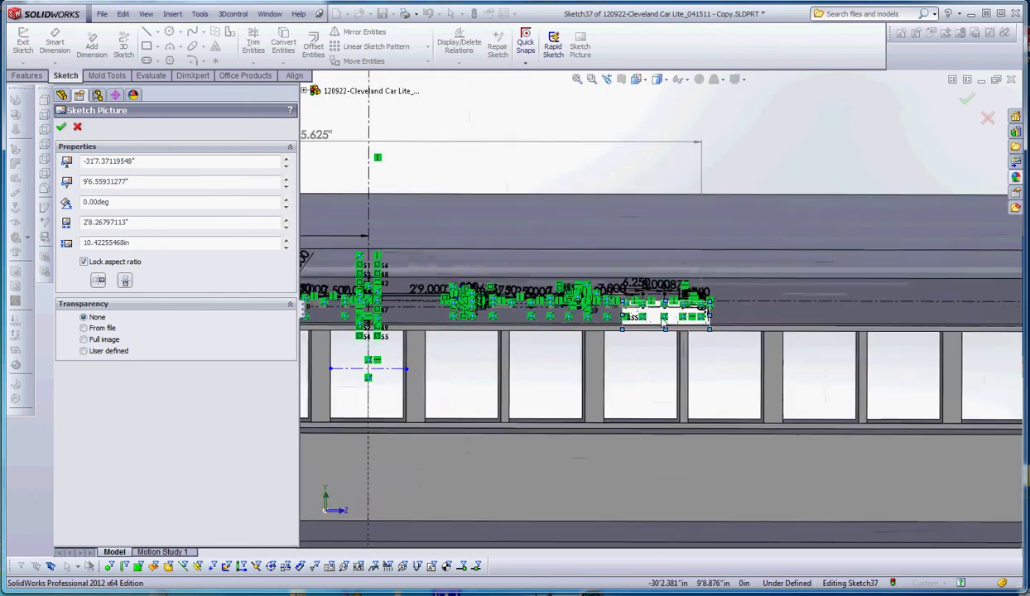
mouse_move(696, 334)
left_mouse_down()
mouse_move(799, 224)
mouse_move(825, 226)
left_mouse_up()
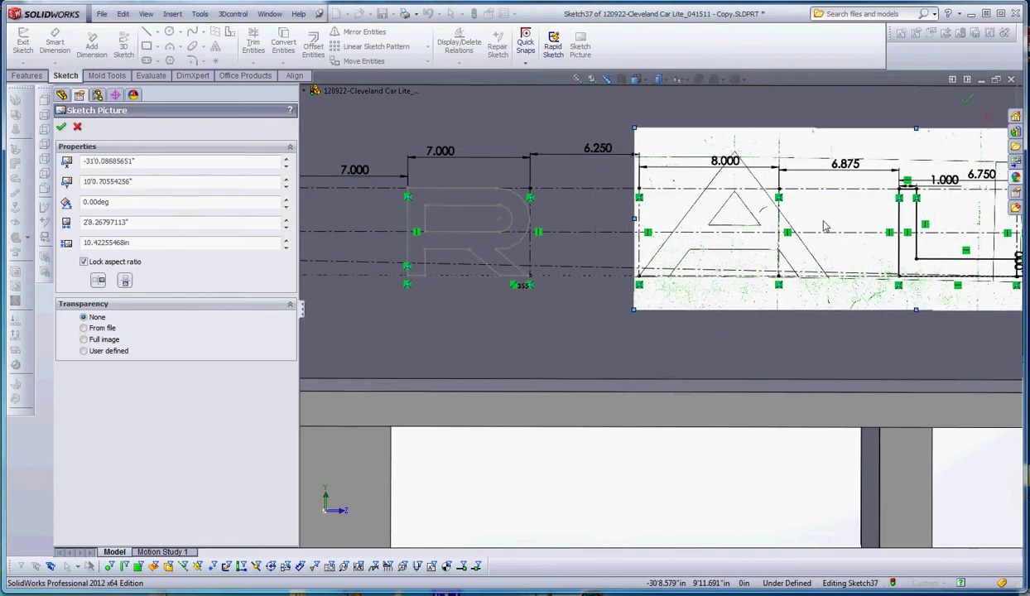
mouse_move(636, 132)
left_mouse_down()
mouse_move(687, 182)
mouse_move(802, 217)
left_mouse_up()
mouse_move(867, 241)
left_mouse_down()
mouse_move(675, 238)
mouse_move(696, 234)
left_mouse_up()
scroll(708, 279, "down", 3)
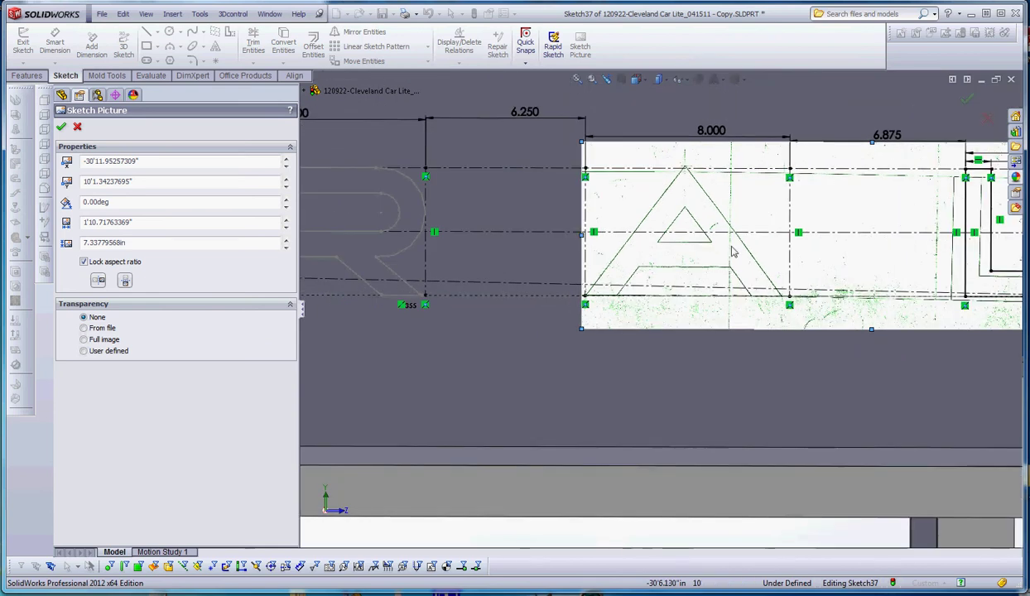
scroll(729, 265, "down", 1)
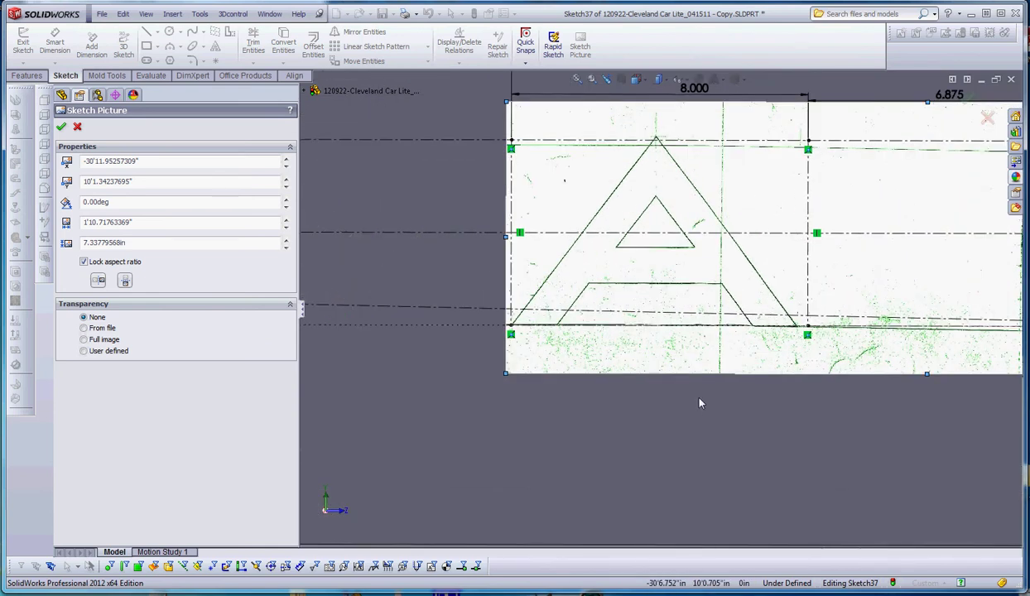
scroll(768, 390, "up", 2)
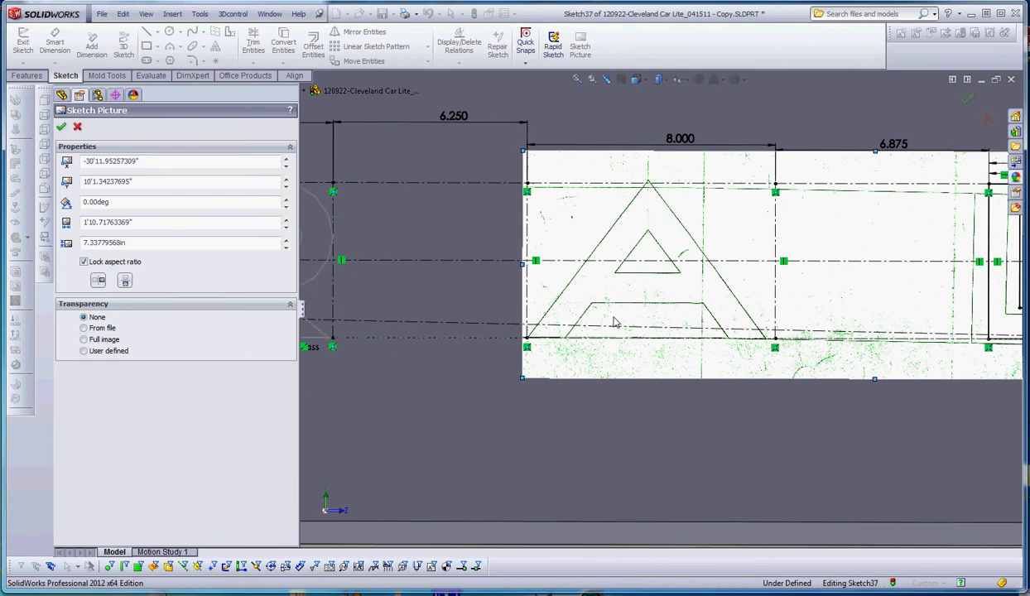
scroll(617, 299, "down", 2)
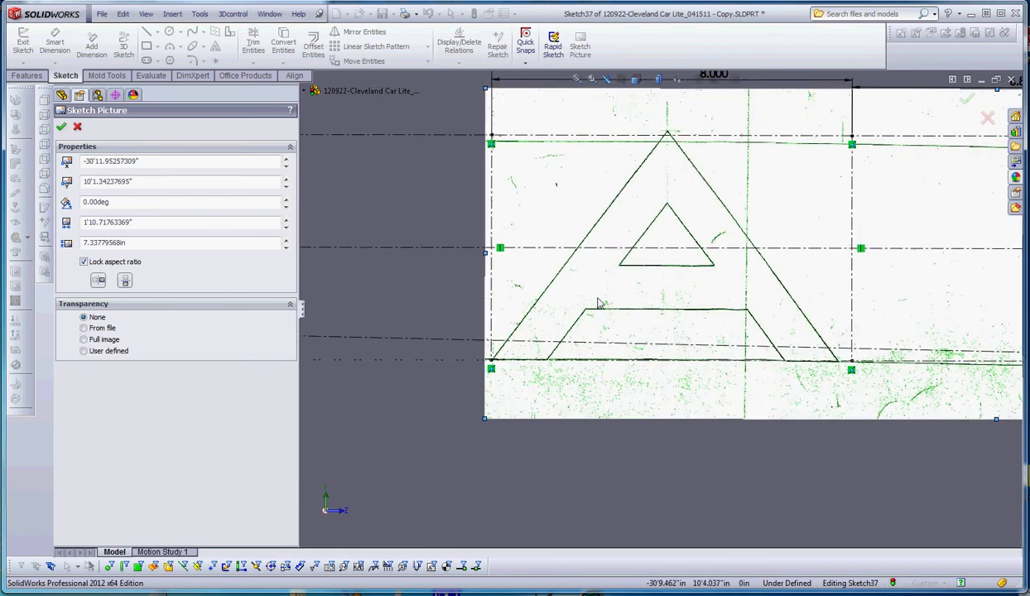
scroll(627, 346, "up", 2)
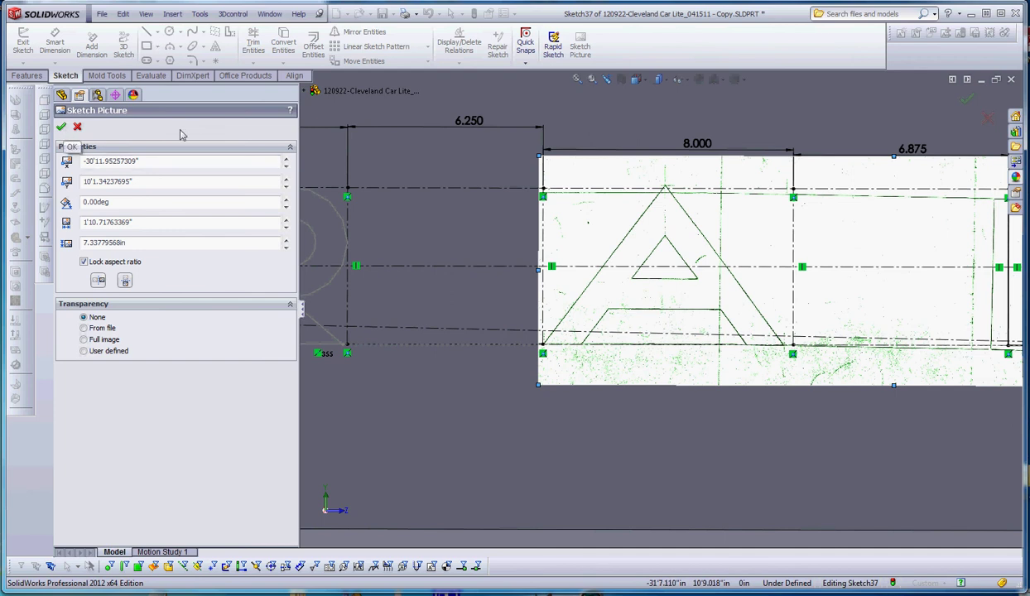
left_click(62, 128)
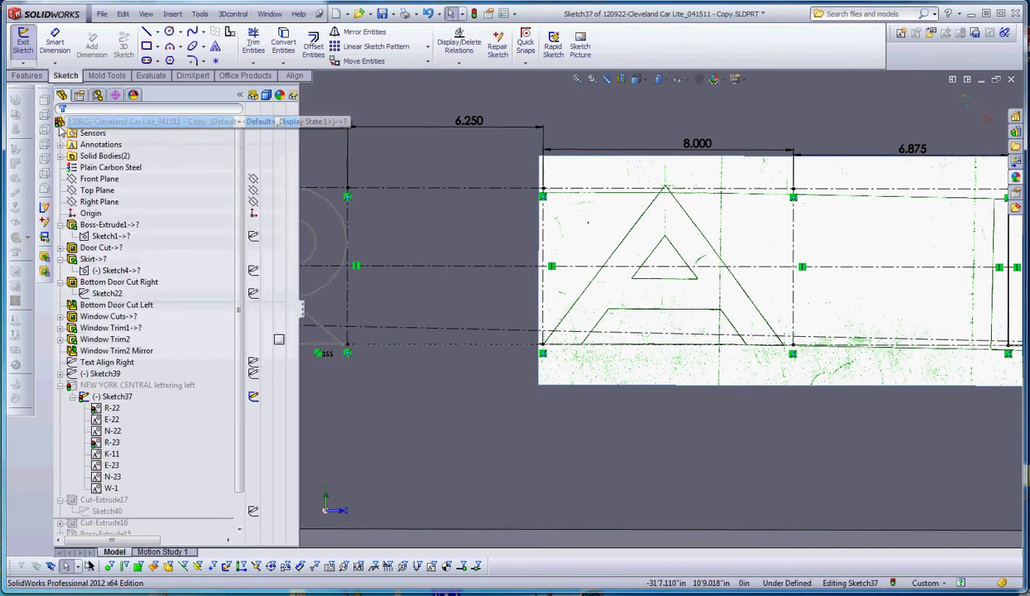
scroll(245, 410, "down", 1)
left_click_drag(245, 409, 245, 426)
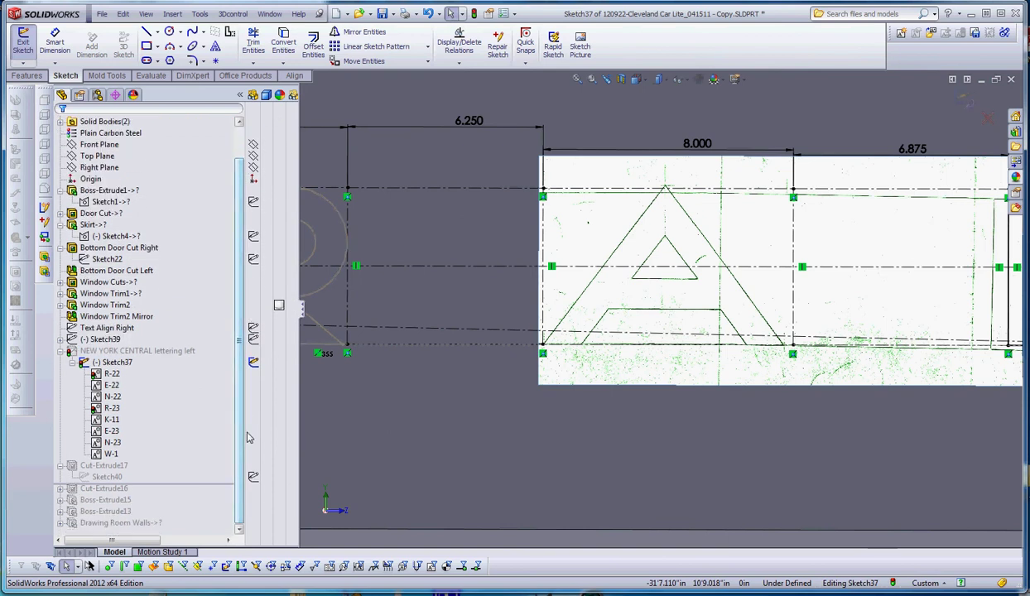
left_click(93, 353)
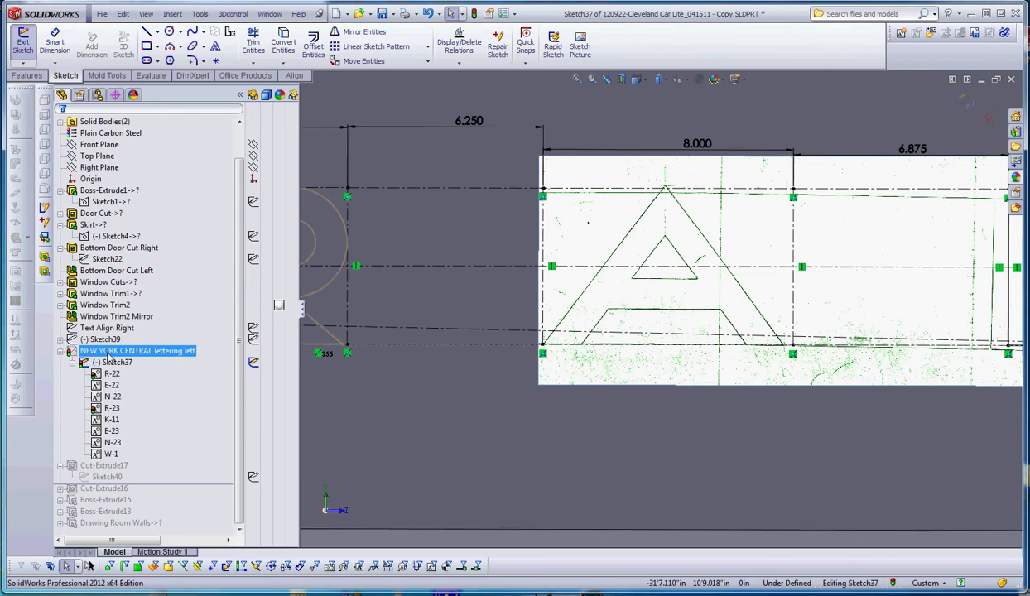
left_click(115, 364)
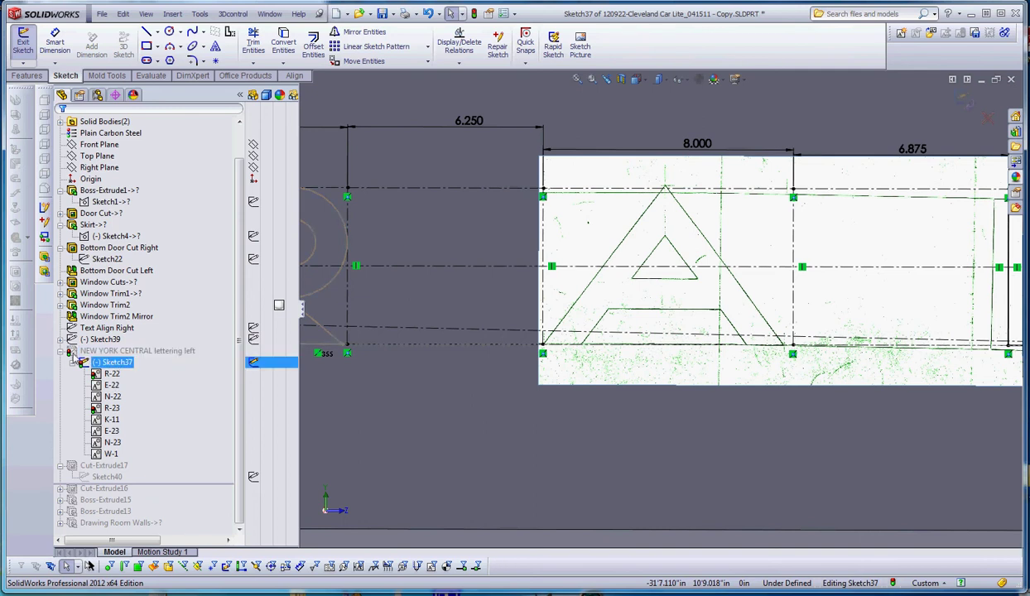
left_click(167, 356)
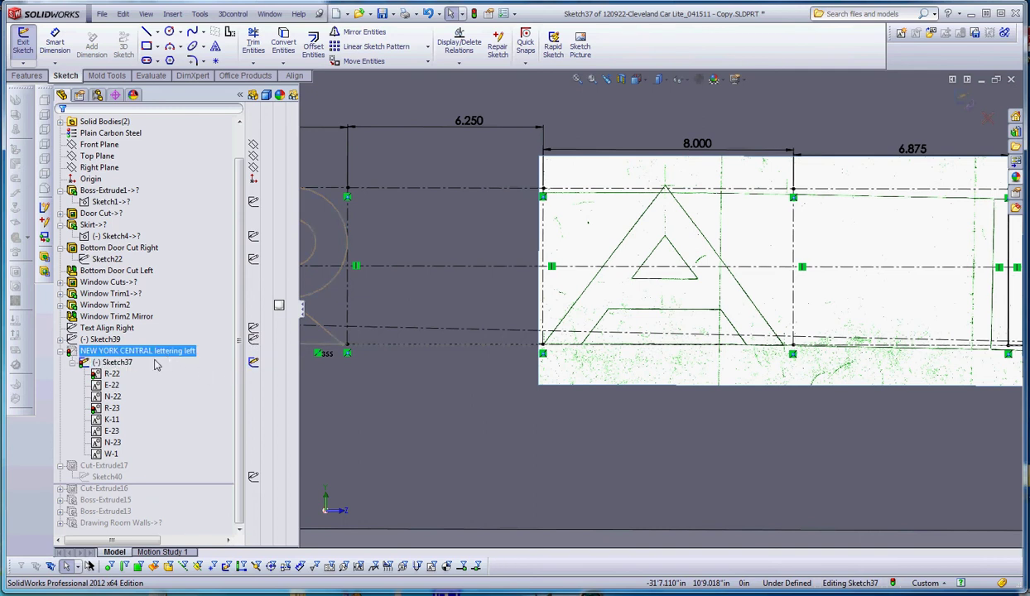
key("Escape")
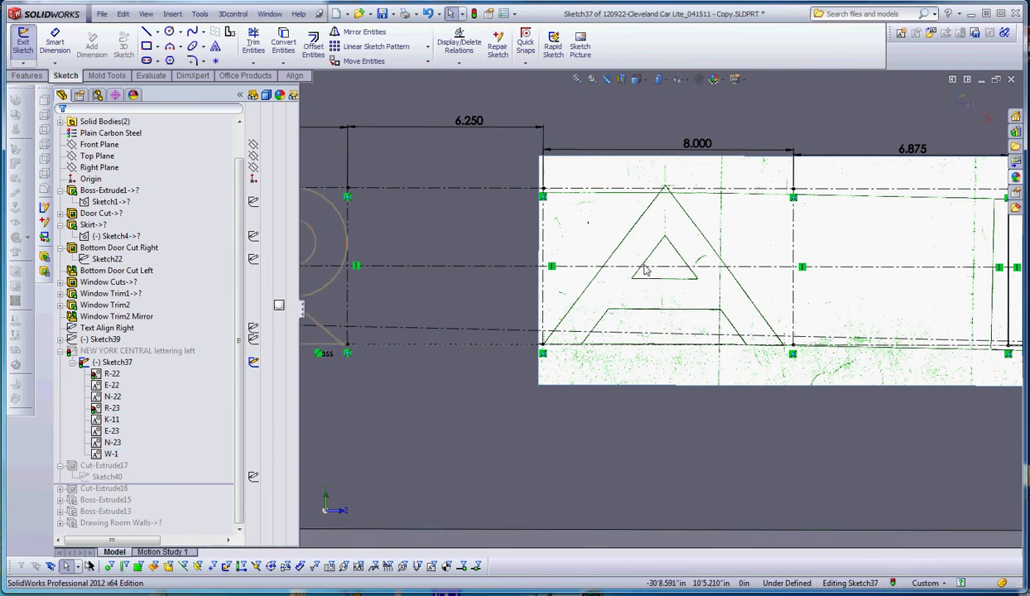
left_click(84, 366)
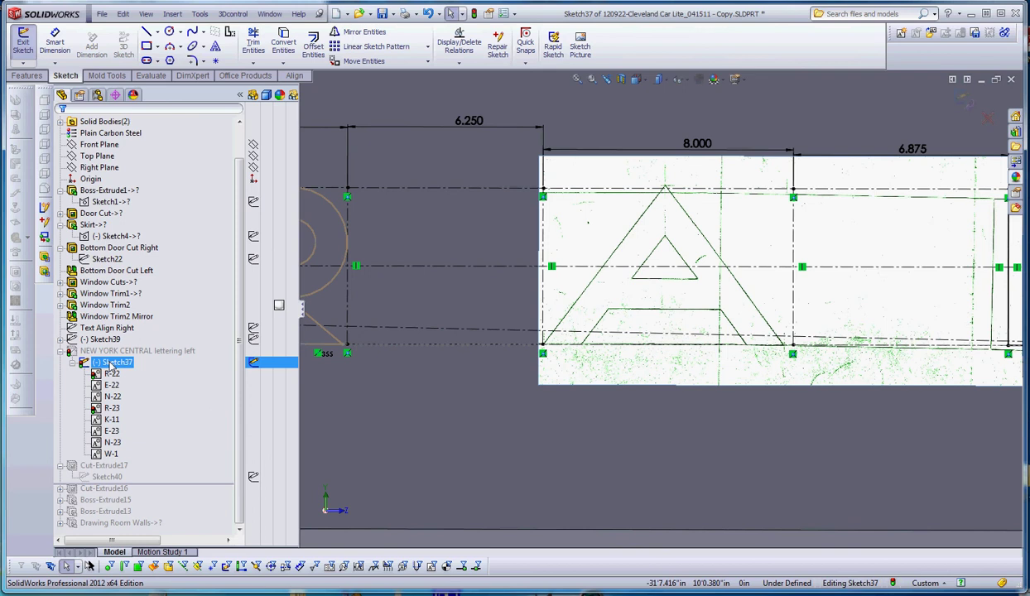
left_click(111, 374)
left_click(111, 420)
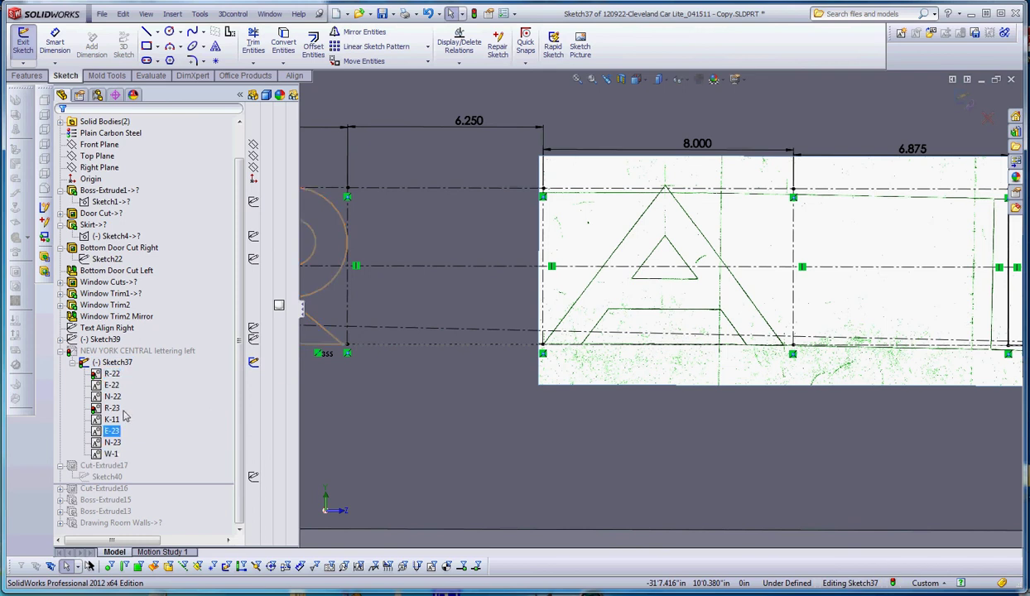
left_click(620, 383)
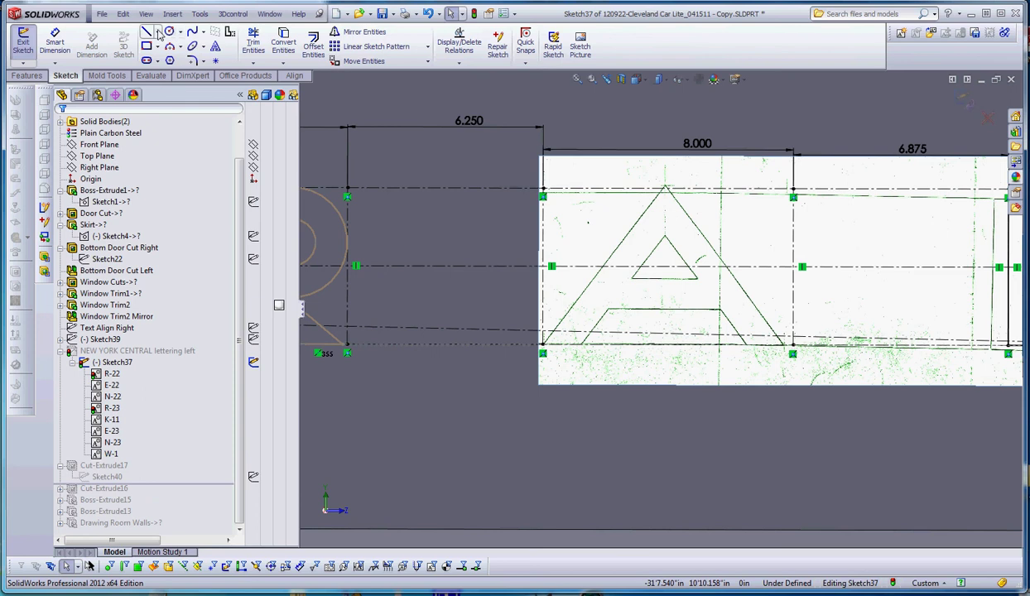
- Draw a vertical centerline from the A's apex to the bottom edge, 4.000 from the left edge
left_click(159, 34)
left_click(170, 60)
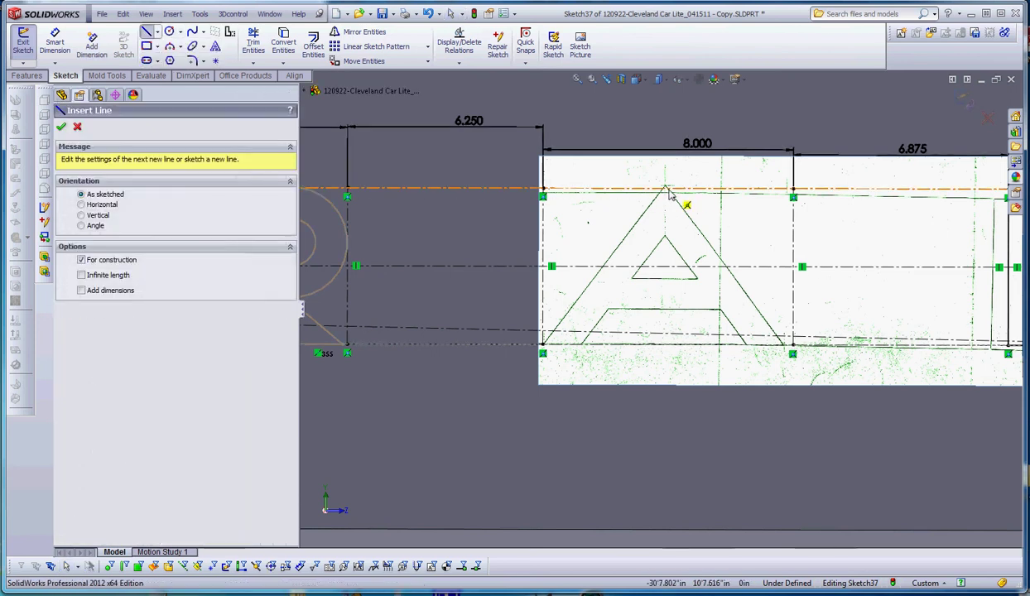
left_click(667, 190)
left_click(669, 344)
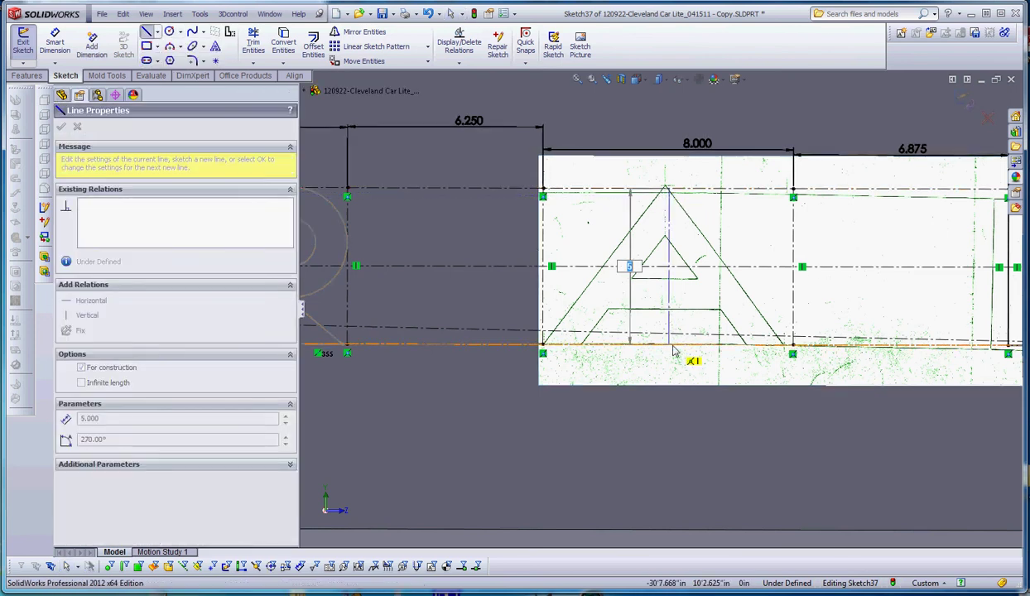
key("Escape")
left_click(54, 42)
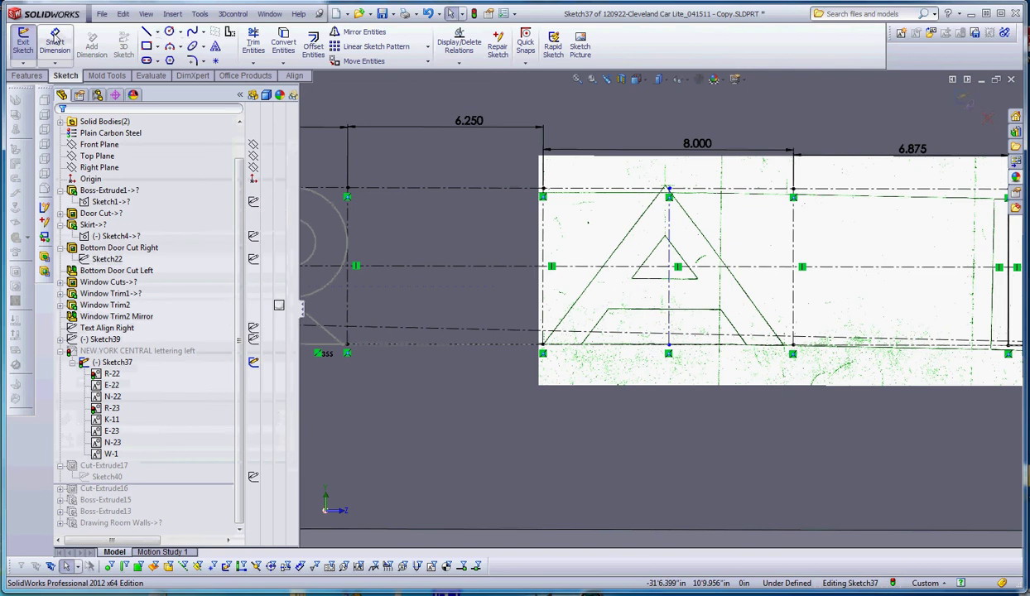
left_click(671, 312)
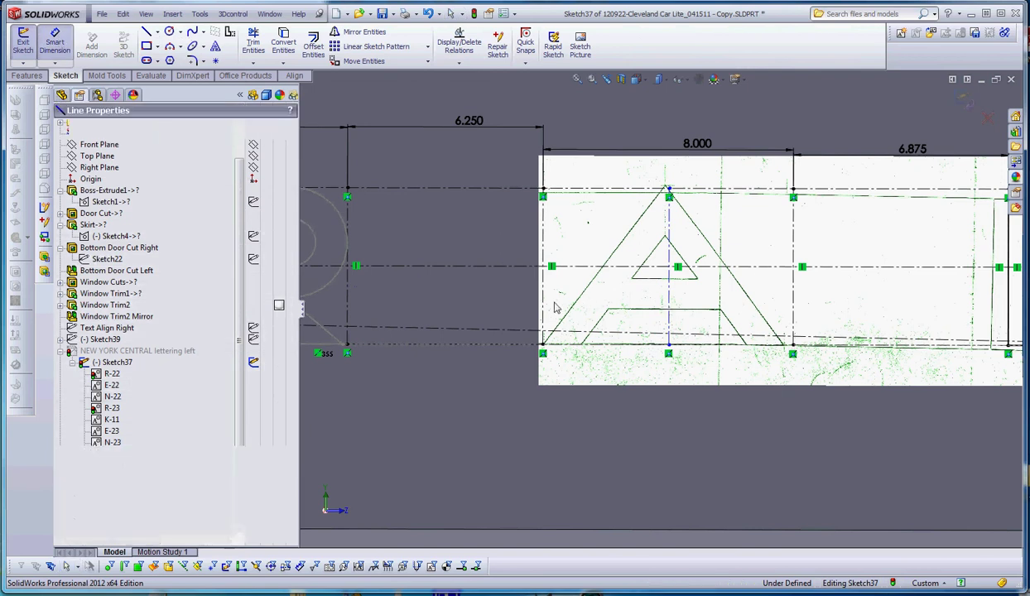
left_click(543, 297)
left_click(609, 299)
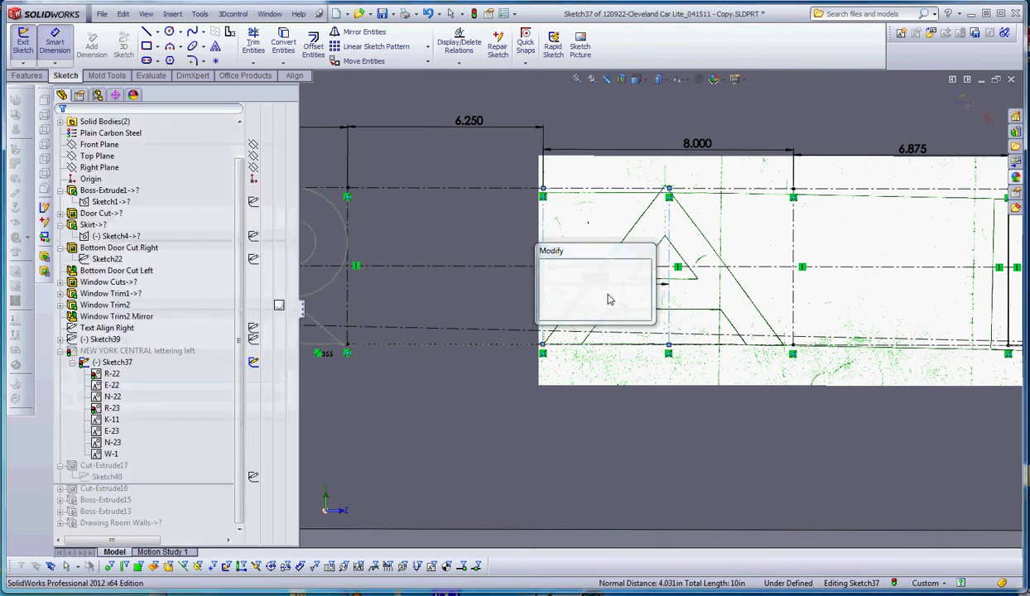
key("Return")
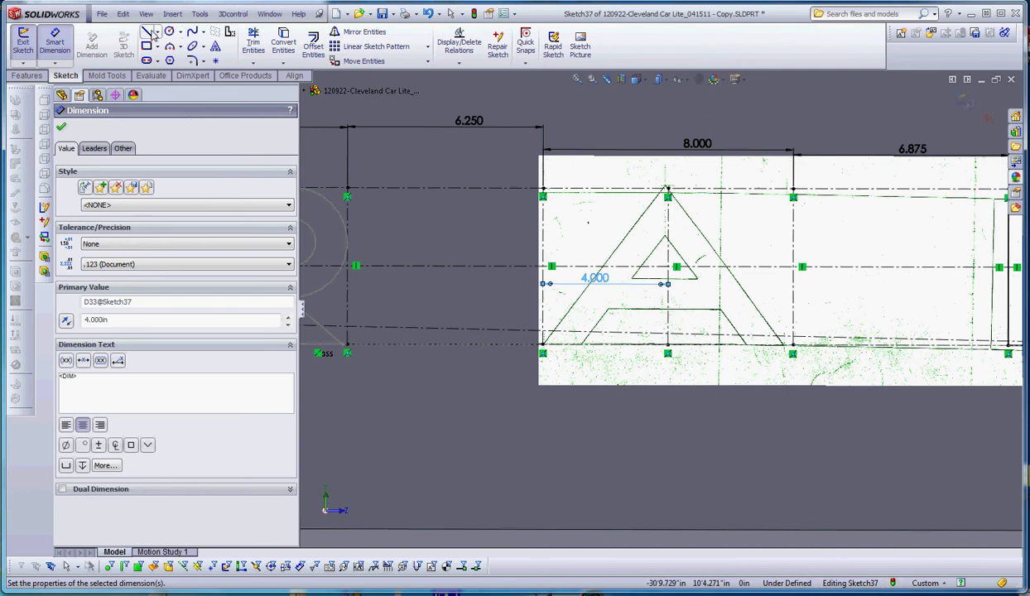
- Trace the A's outer left stroke and its inner left edge with lines
left_click(147, 31)
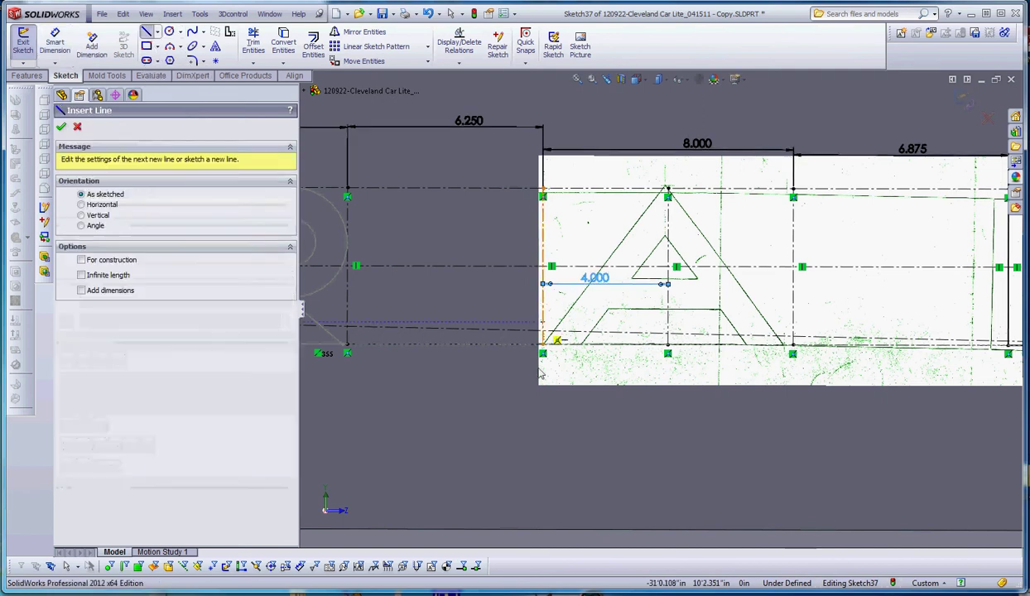
left_click(543, 344)
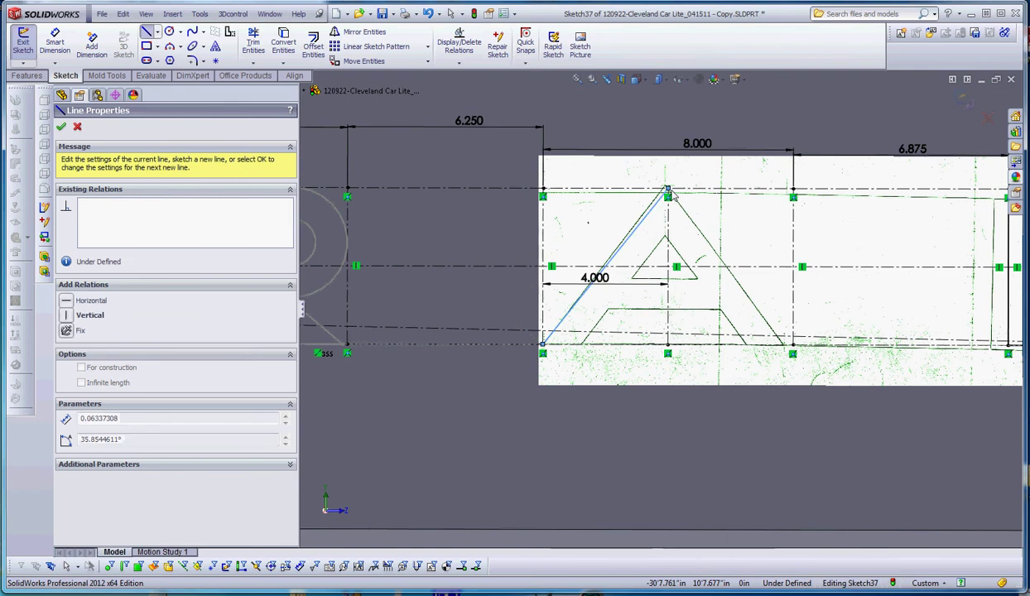
left_click(668, 189)
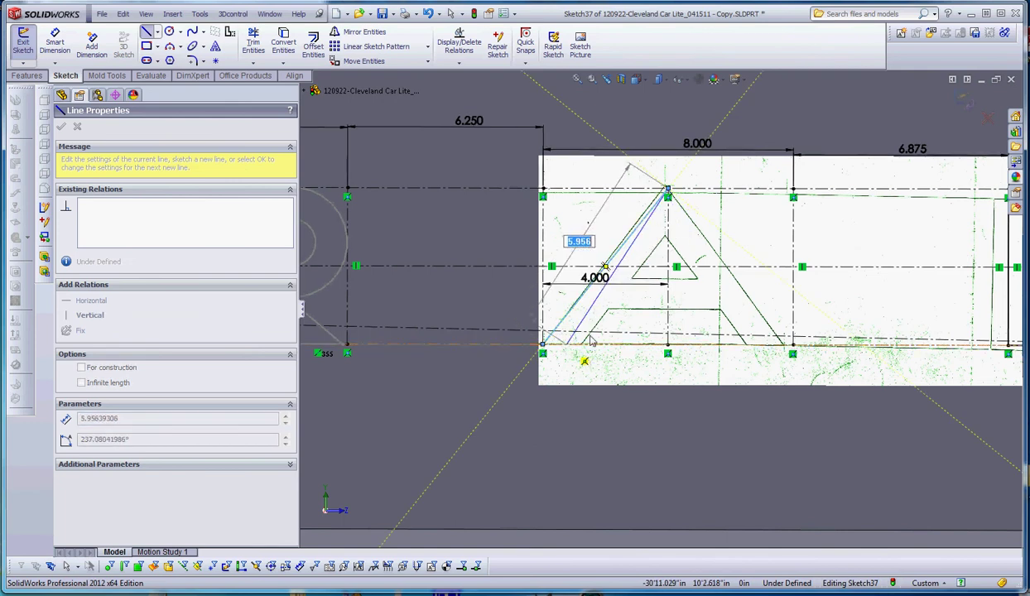
key("Escape")
key("Escape")
key("l")
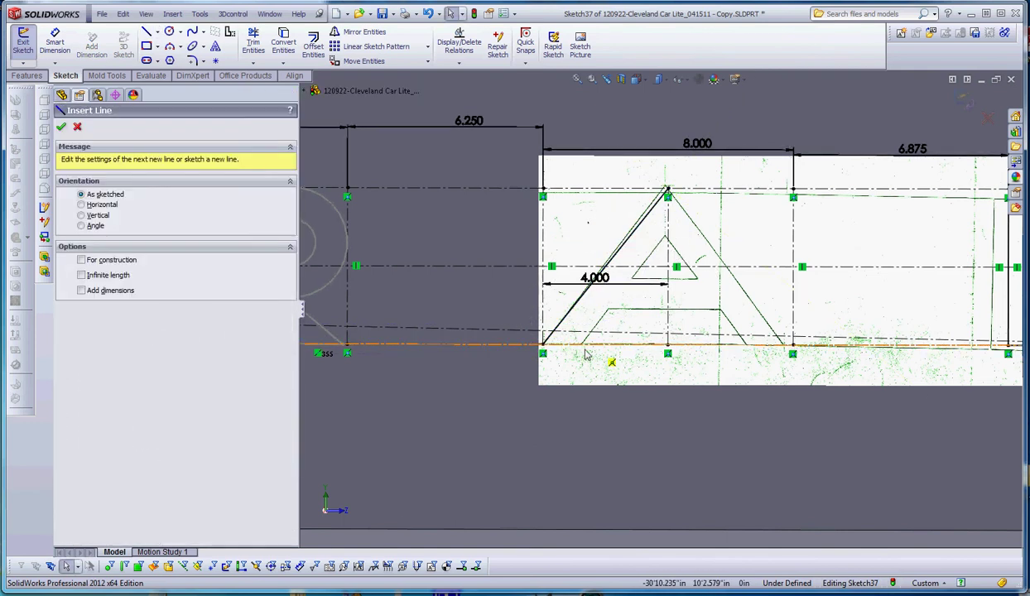
left_click(598, 358)
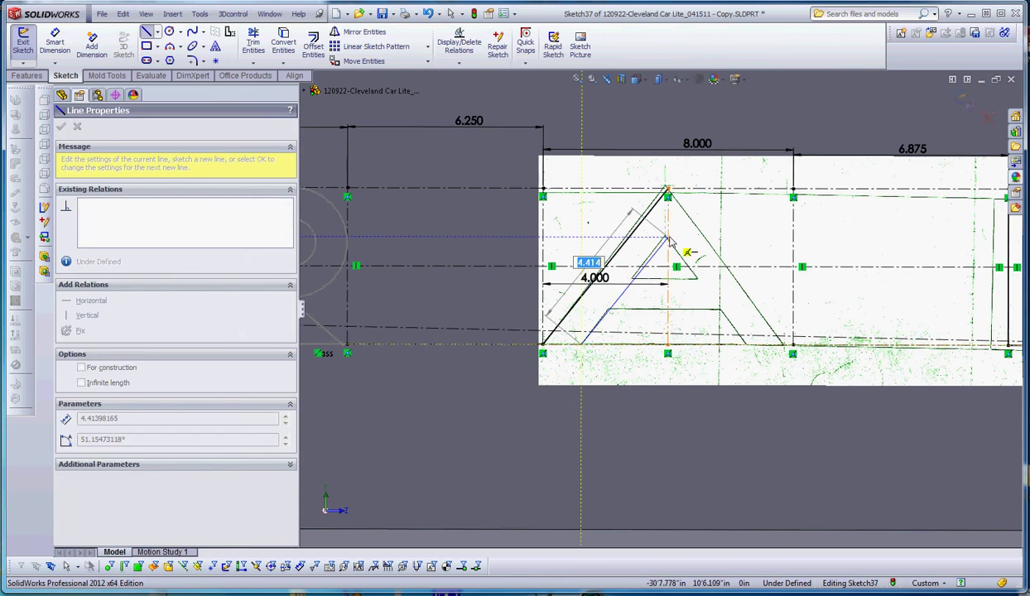
left_click(667, 239)
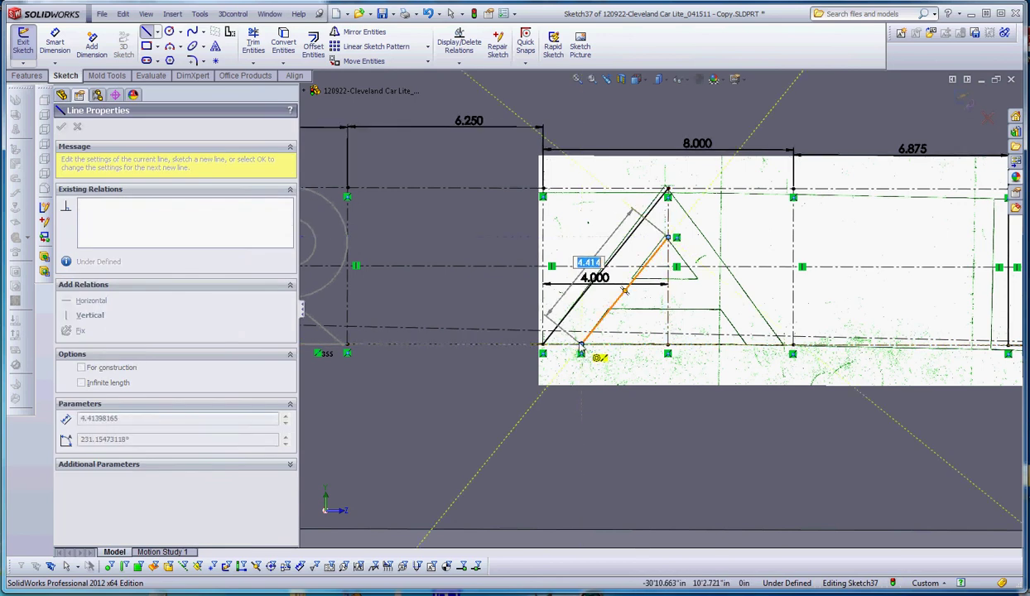
left_click(583, 344)
key("Escape")
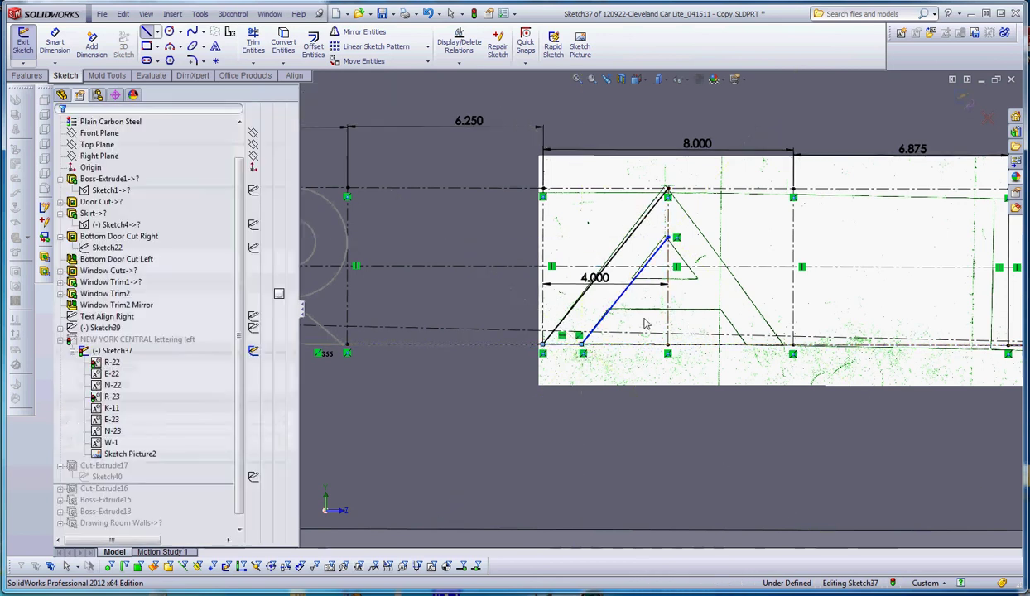
scroll(617, 319, "down", 3)
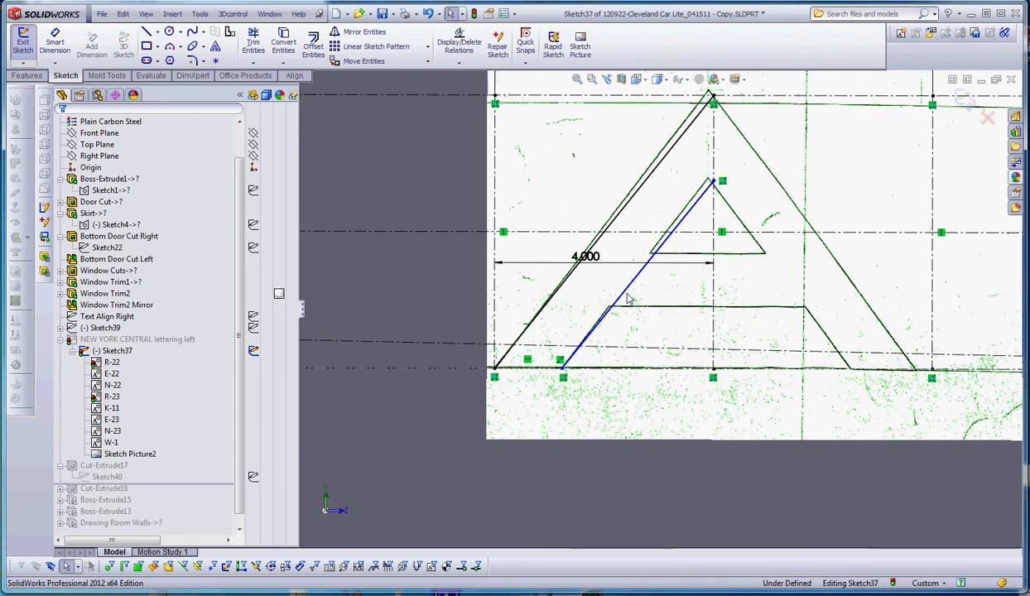
left_click(627, 300)
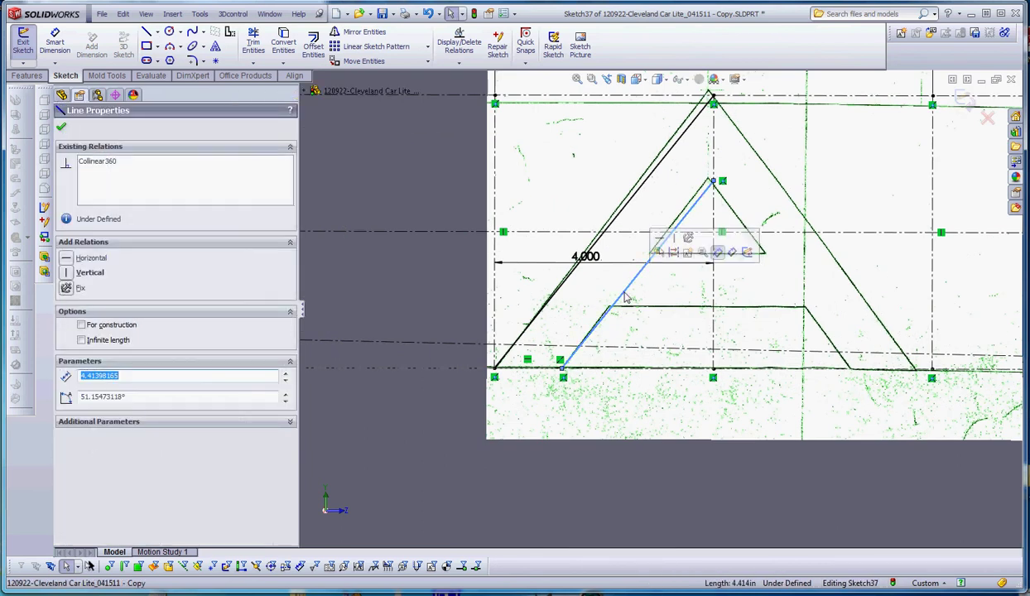
key("Escape")
- Add, then delete, an unwanted 0.19° angle dimension between the two left strokes
left_click(55, 39)
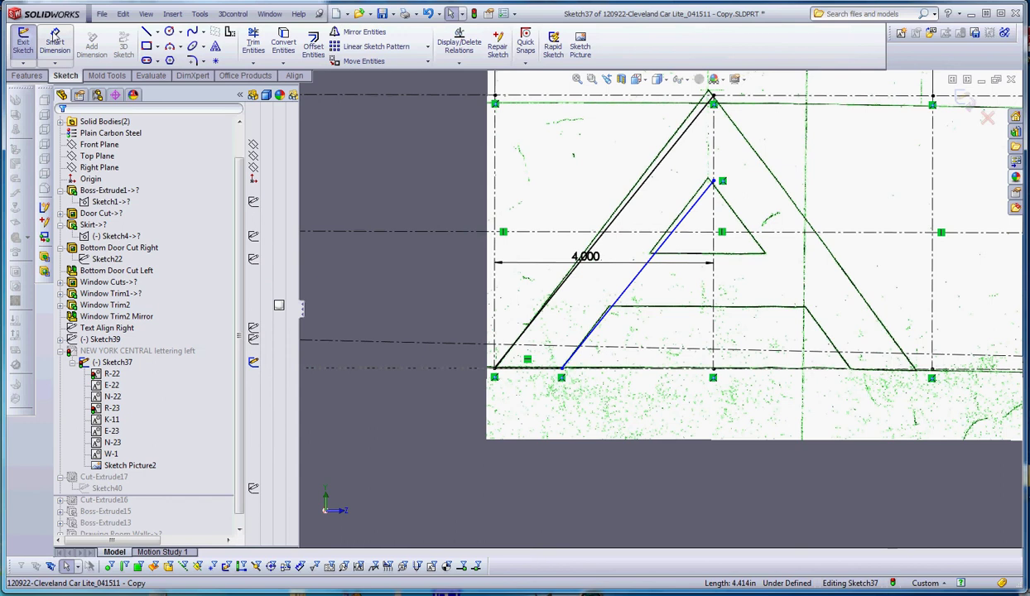
left_click(591, 248)
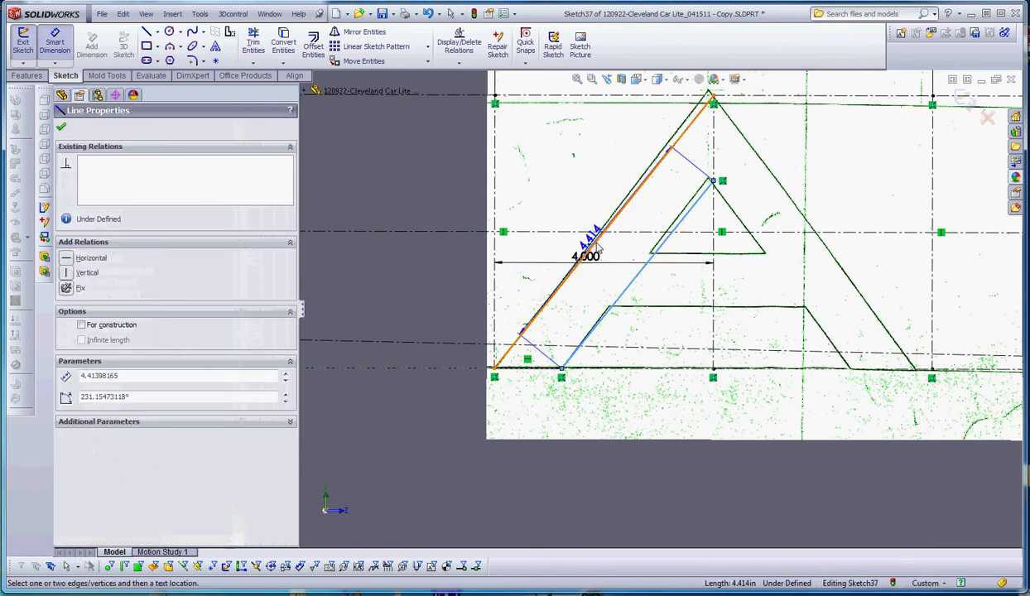
left_click(621, 294)
left_click(595, 286)
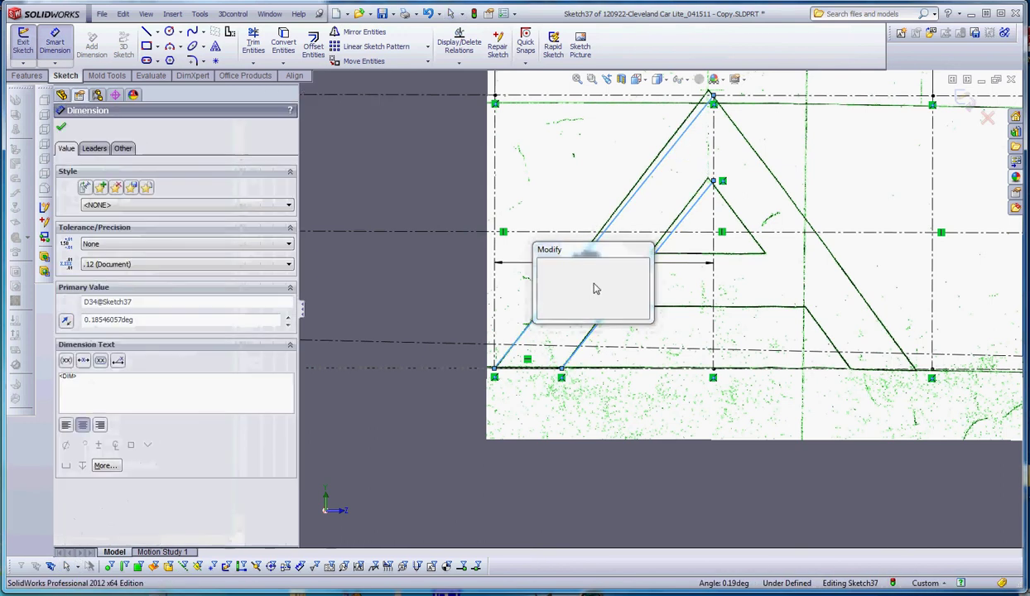
key("Return")
key("Escape")
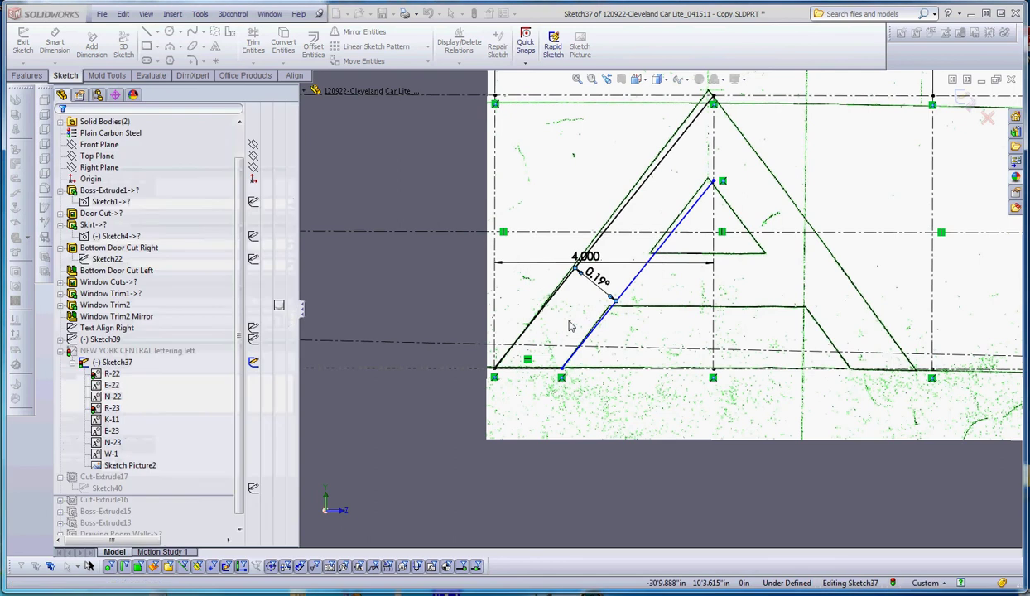
left_click(593, 277)
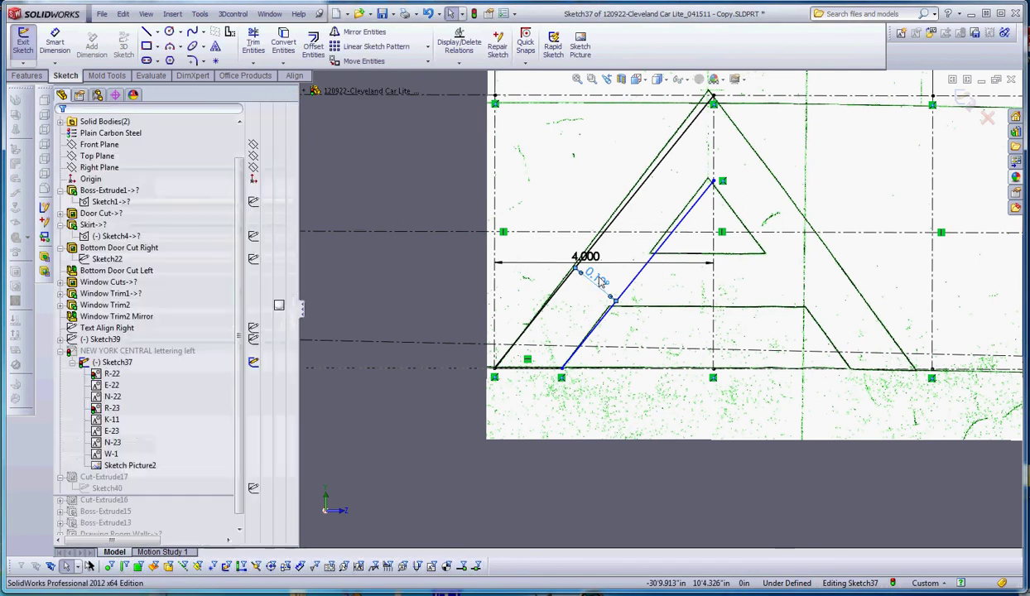
key("Delete")
- Make the outer and inner left strokes parallel
left_click(555, 291)
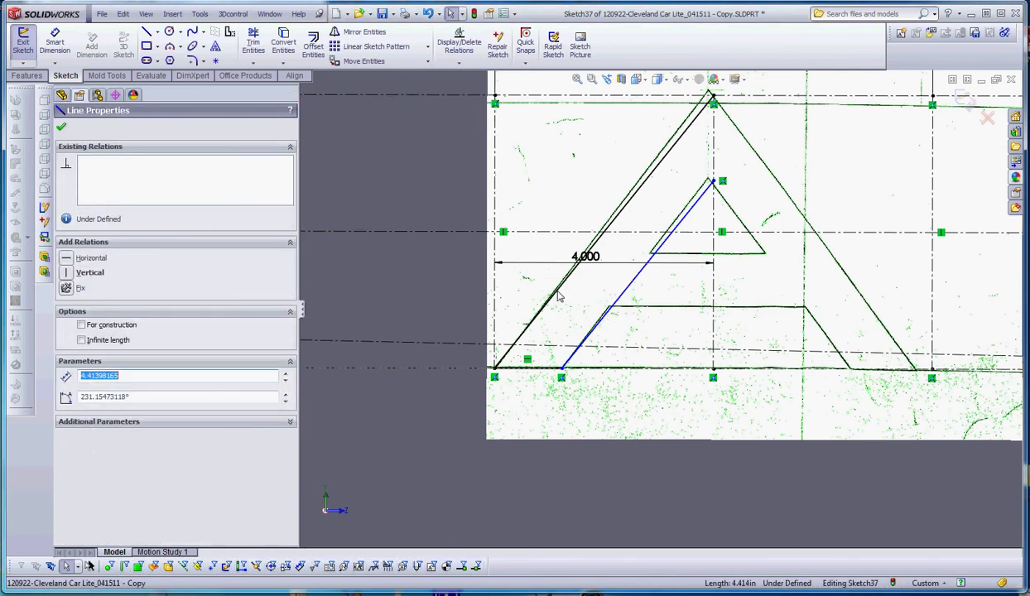
left_click(592, 331, "ctrl")
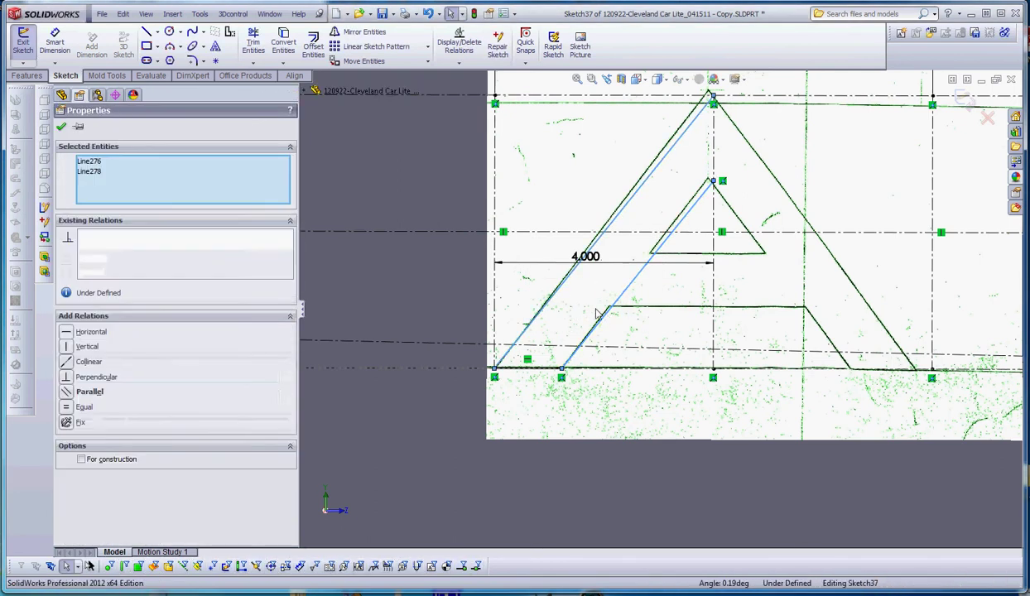
left_click(67, 393)
left_click(623, 410)
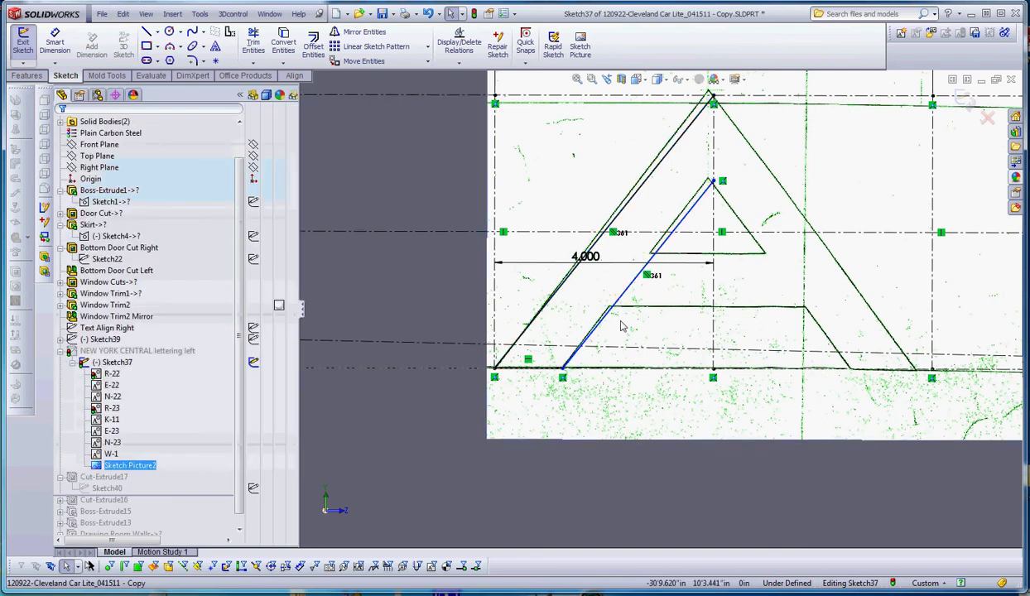
- Dimension the spacing between the two left strokes as 1.000
left_click(625, 297)
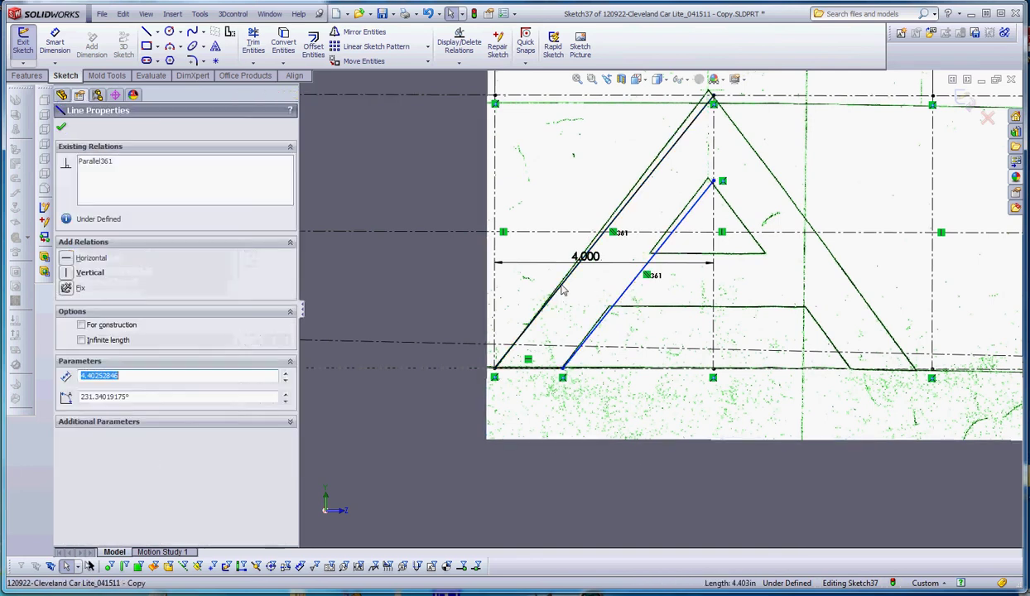
left_click(561, 288, "ctrl")
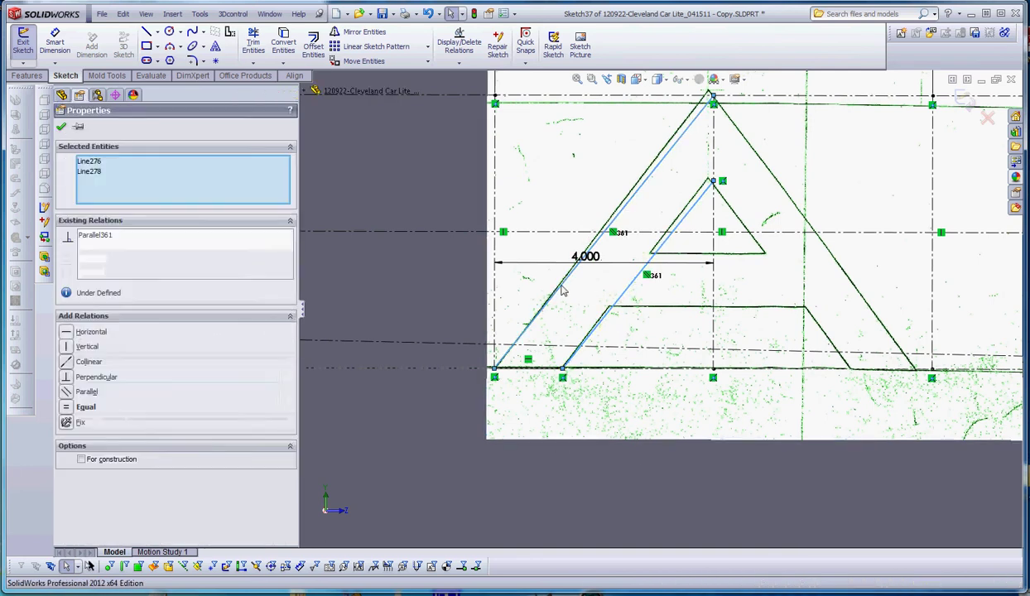
left_click(59, 41)
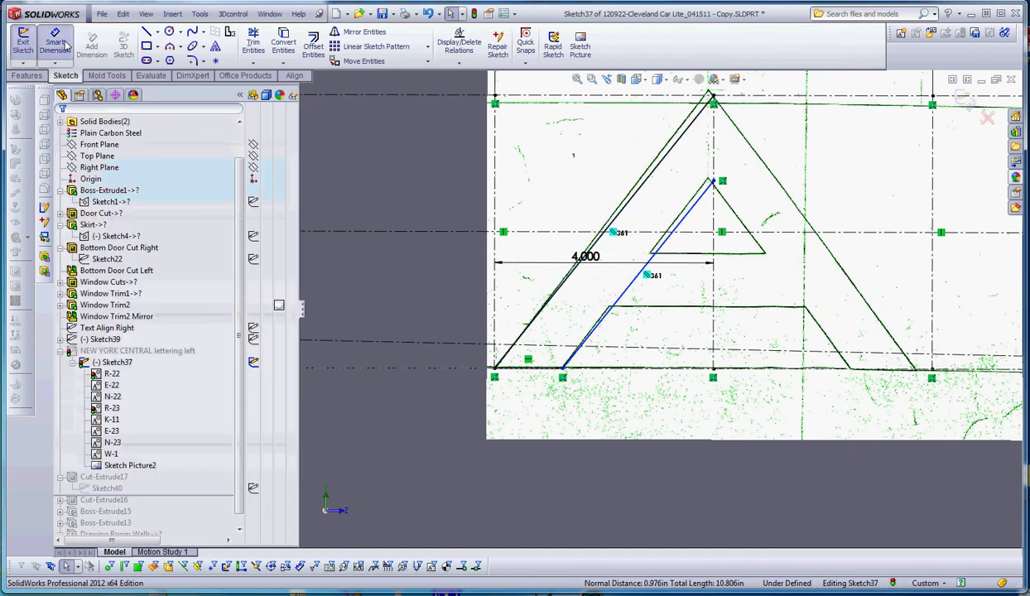
left_click(596, 308)
left_click(553, 295)
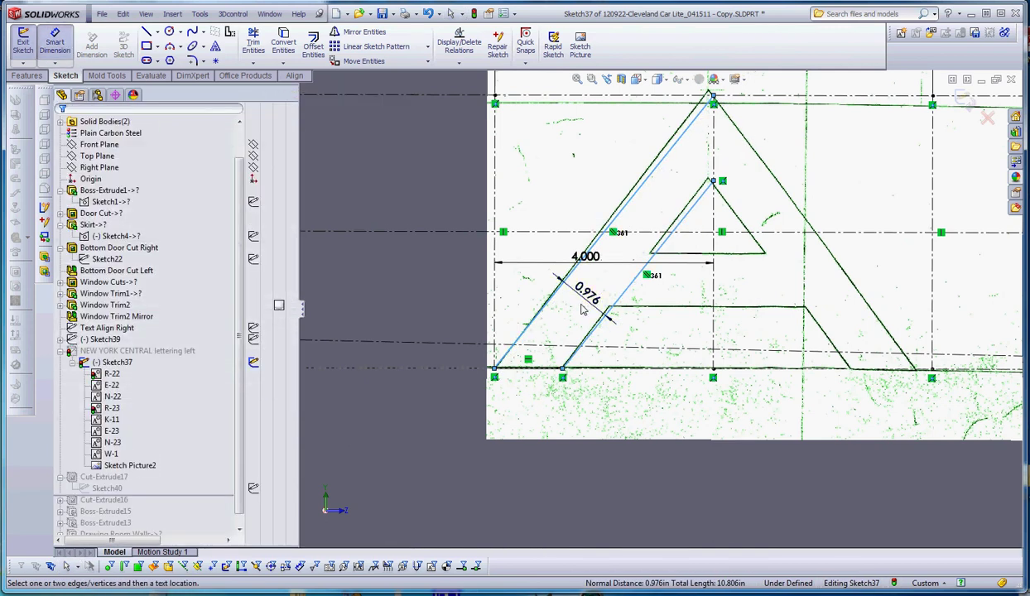
left_click(582, 310)
type("1")
key("Return")
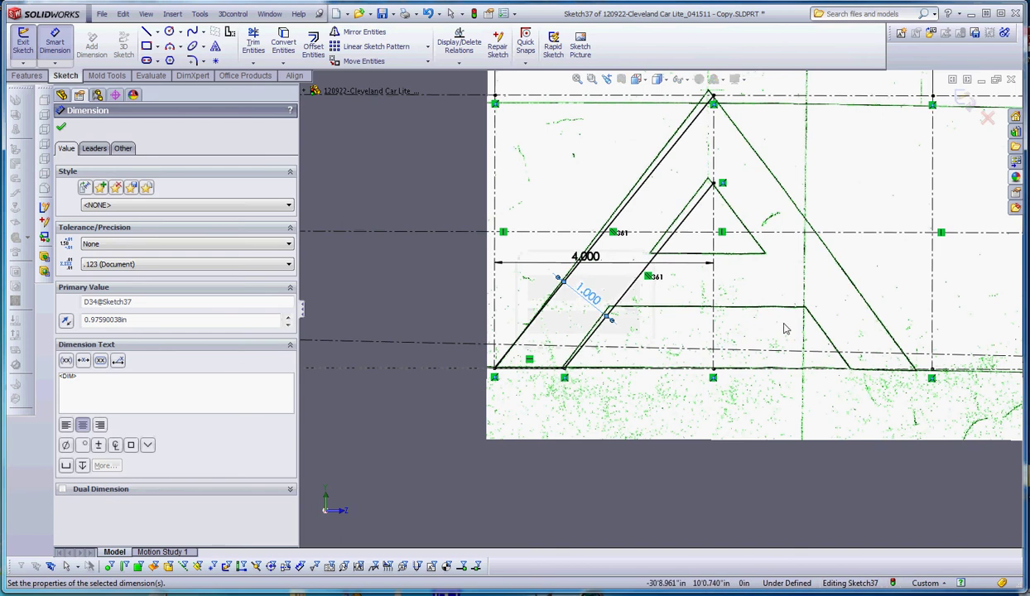
key("Escape")
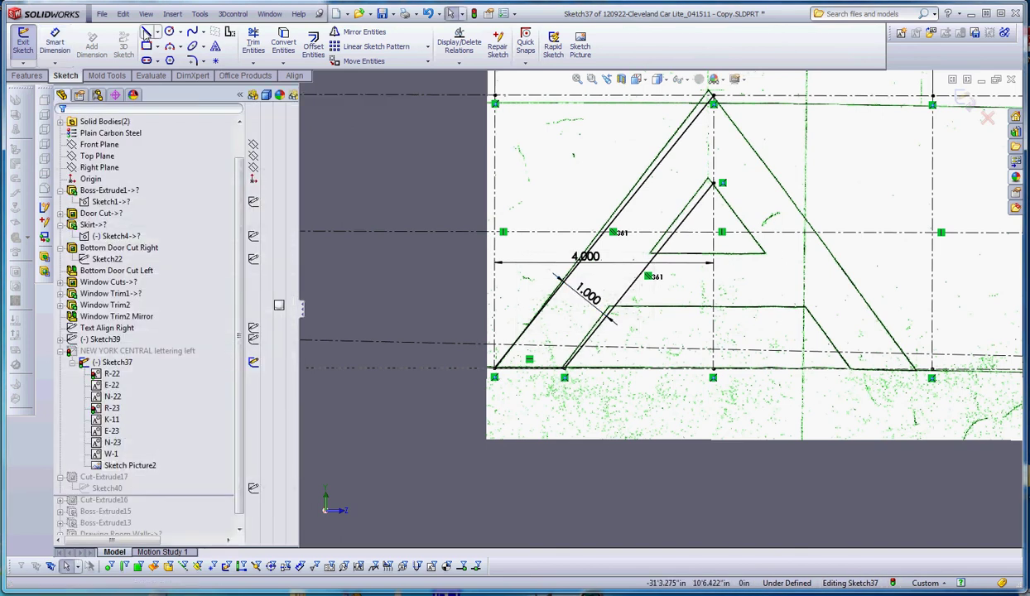
- Draw a horizontal crossbar from the inner stroke to the centerline, 1.125 above the baseline
left_click(146, 31)
left_click(639, 276)
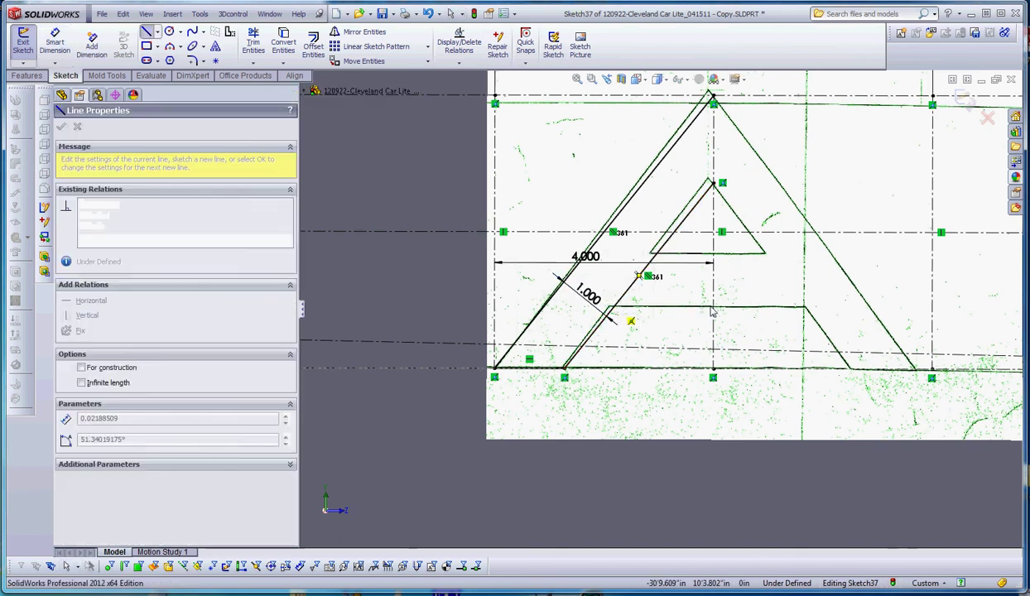
left_click(713, 309)
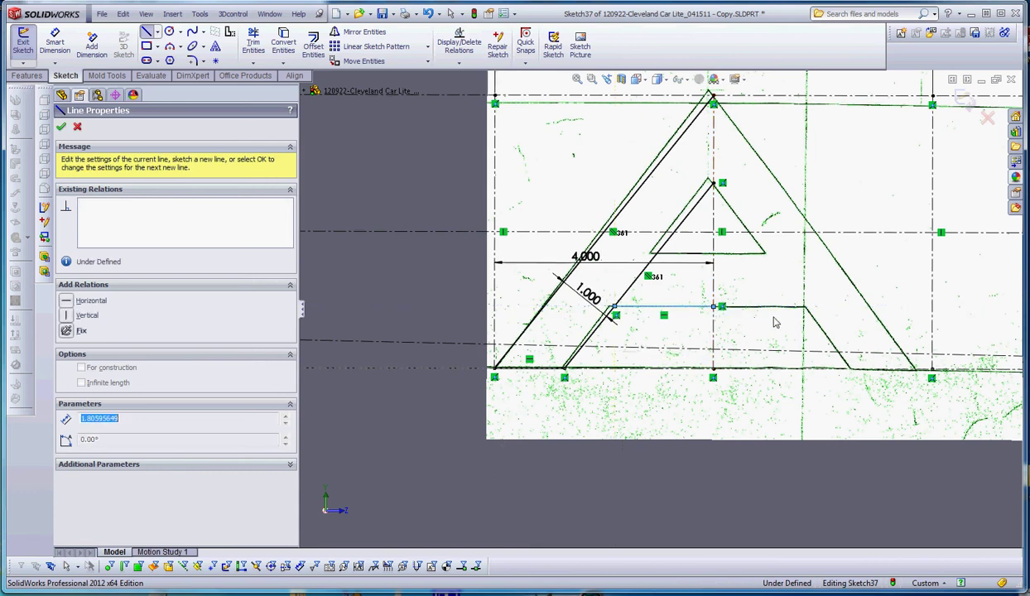
key("Escape")
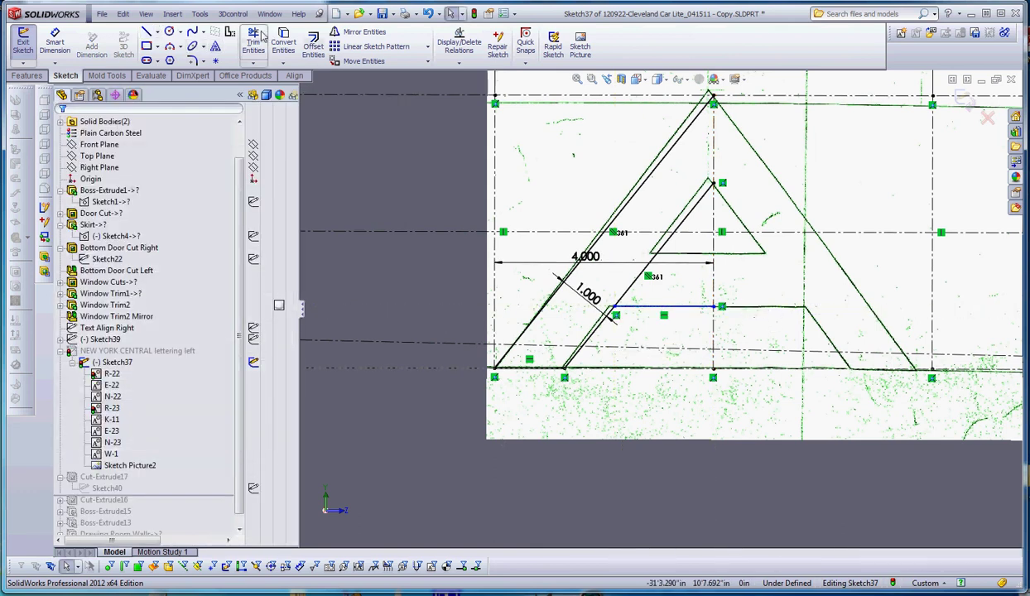
left_click(55, 42)
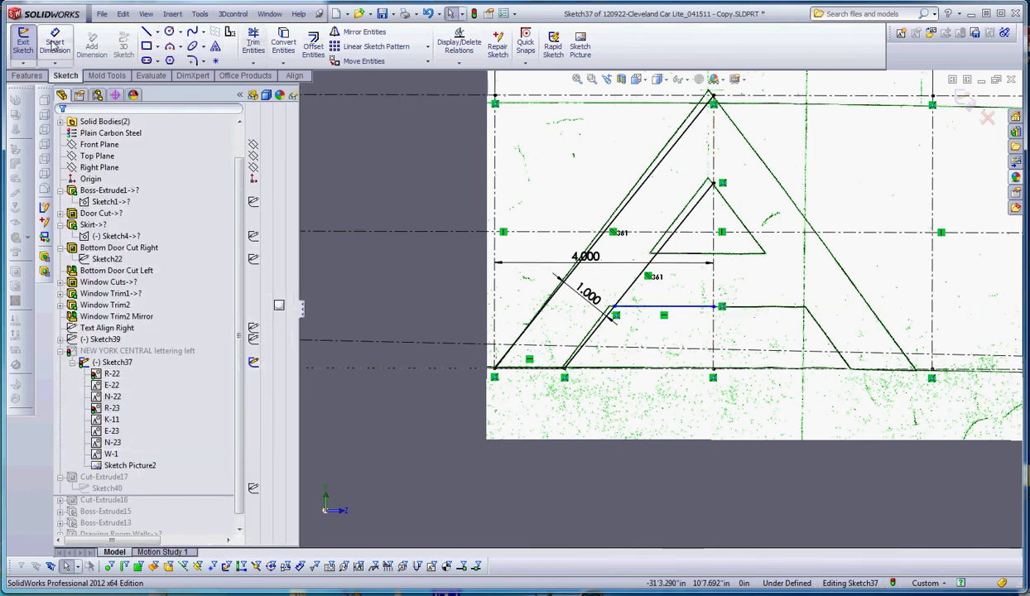
left_click(683, 309)
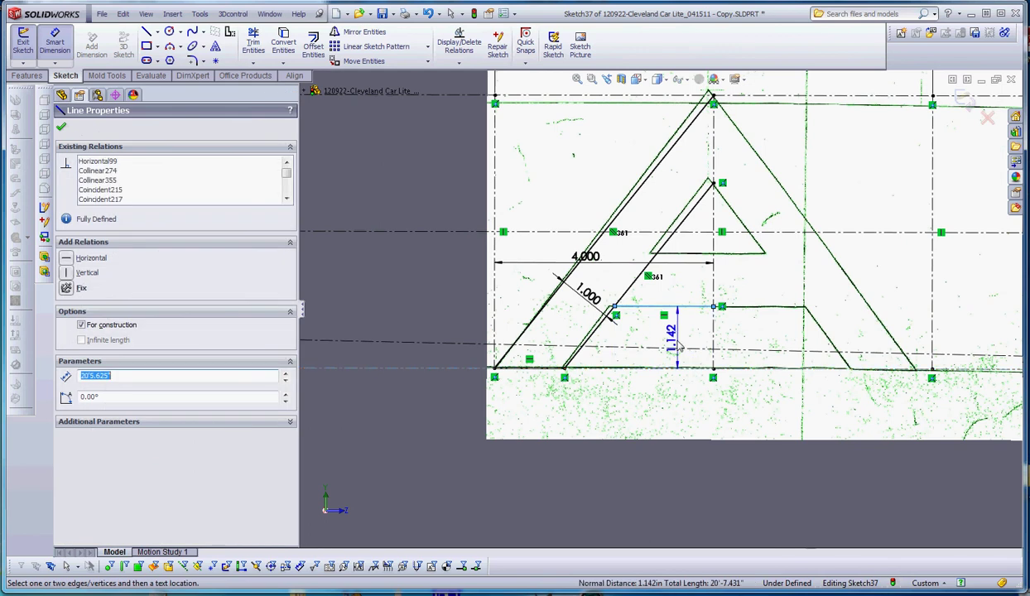
left_click(680, 344)
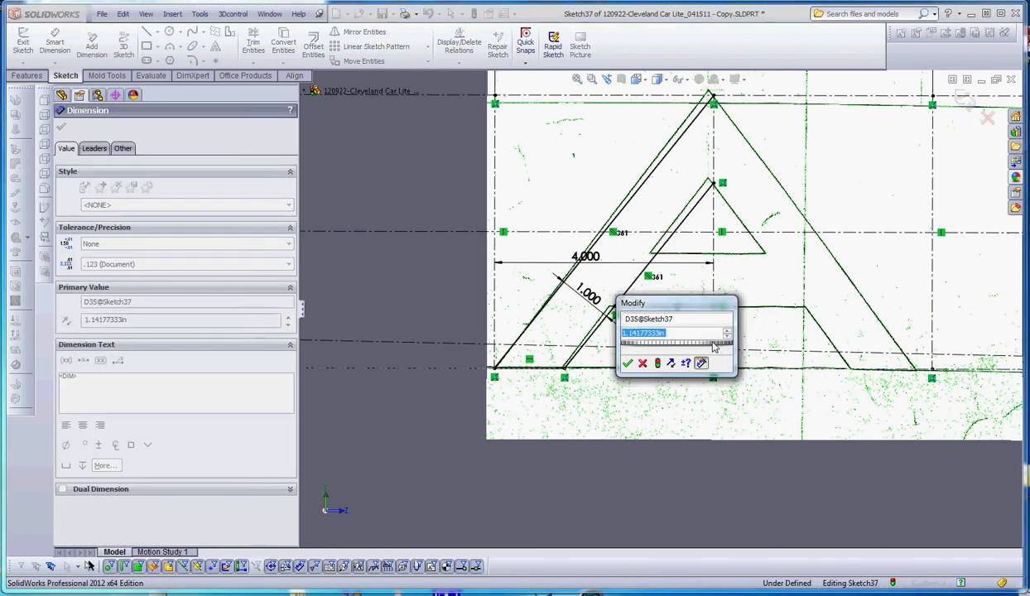
type("1.125")
key("Return")
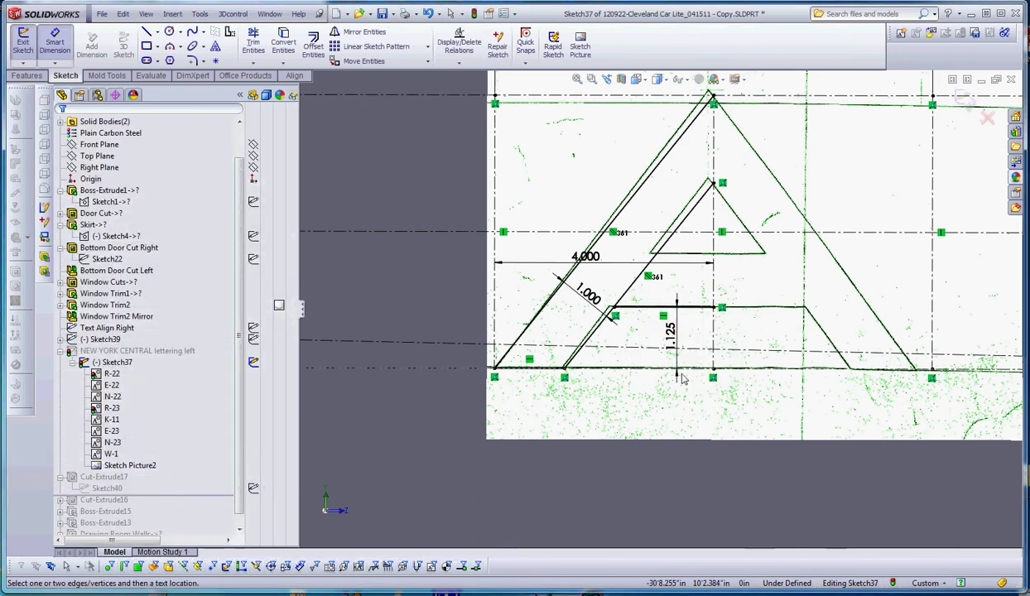
left_click(146, 31)
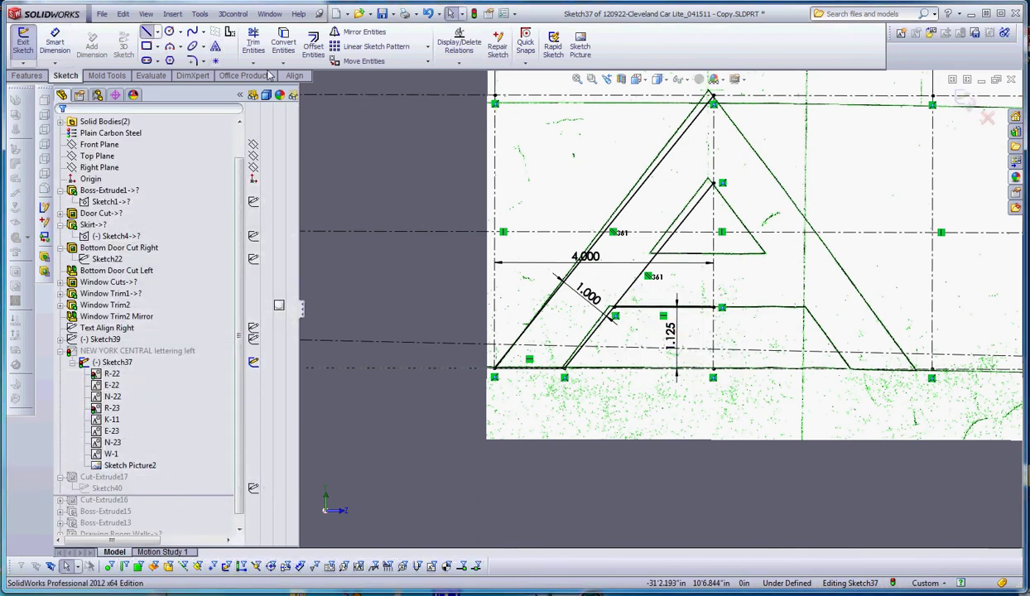
- Draw the inner triangle's bottom edge to the centerline, dimensioned 1.000 above the crossbar
left_click(659, 258)
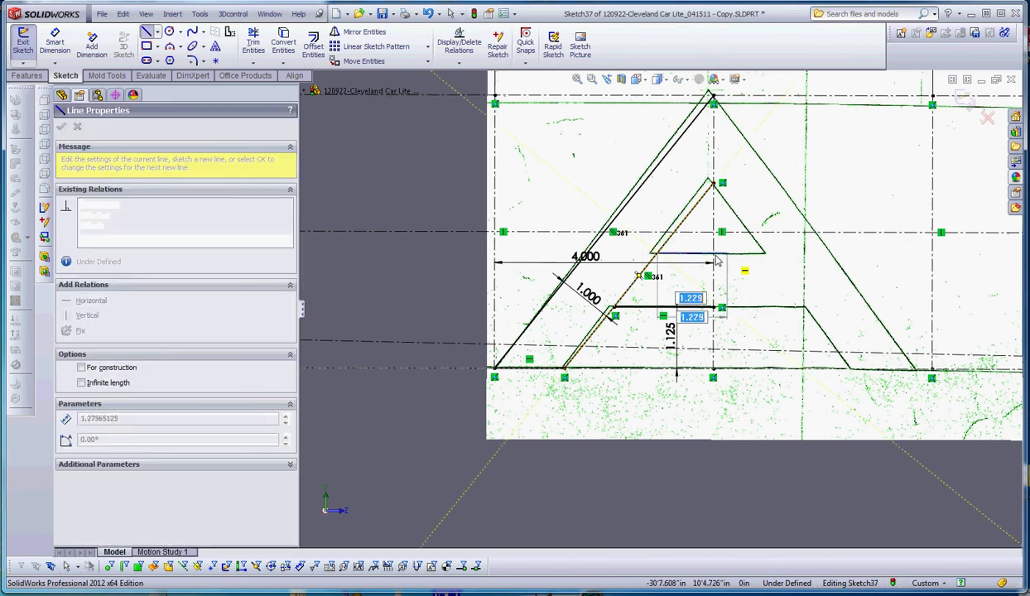
left_click(715, 256)
key("Escape")
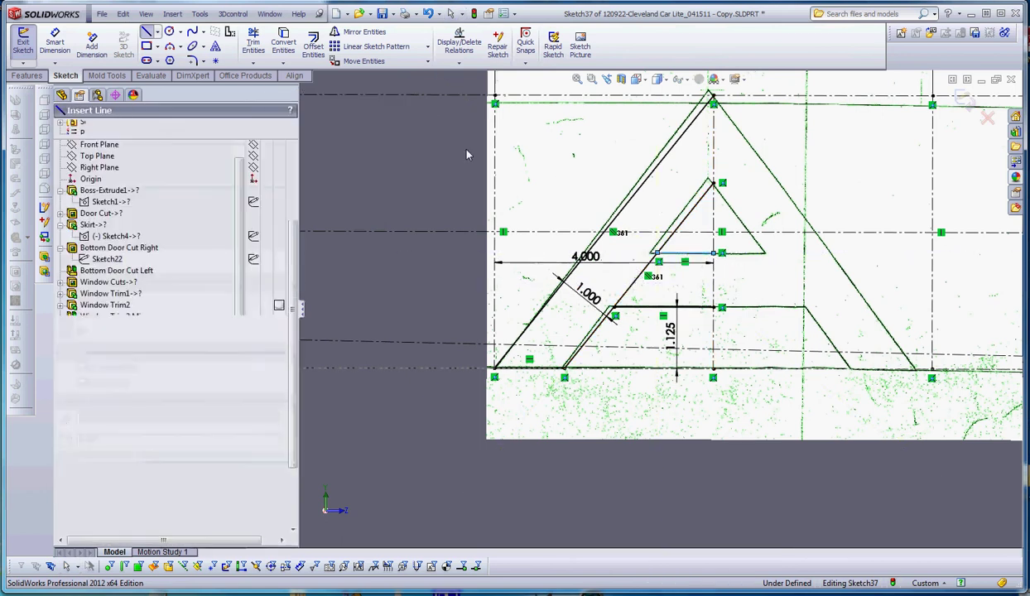
left_click(254, 41)
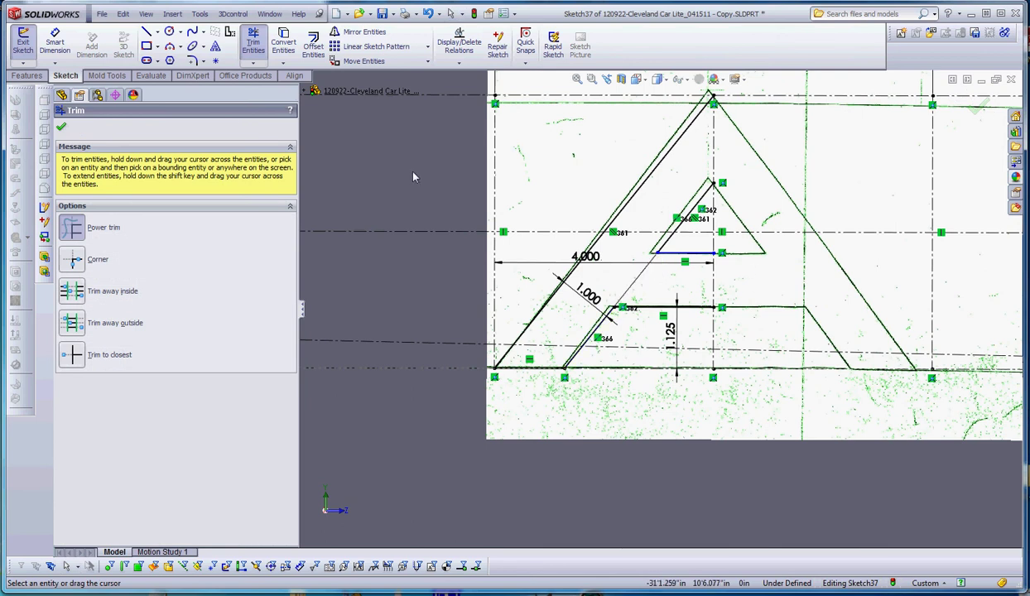
left_click(254, 41)
left_click(54, 41)
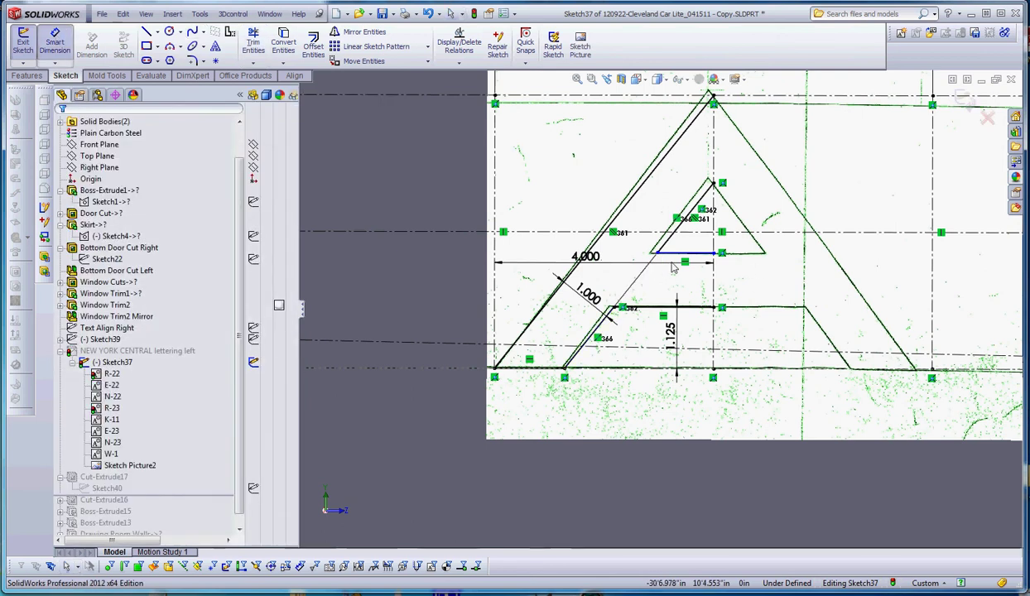
left_click(688, 253)
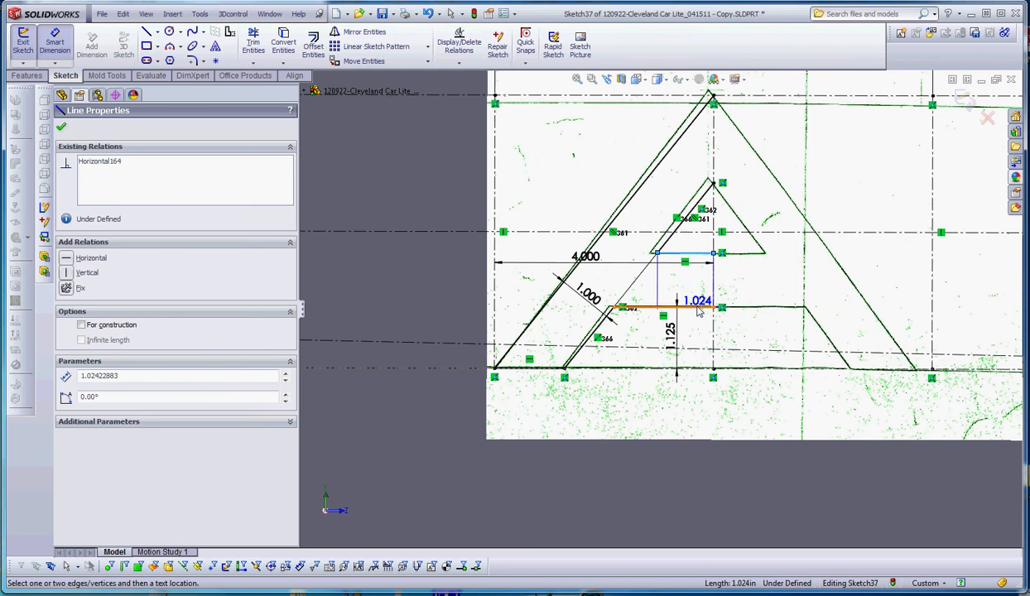
left_click(687, 307)
left_click(690, 297)
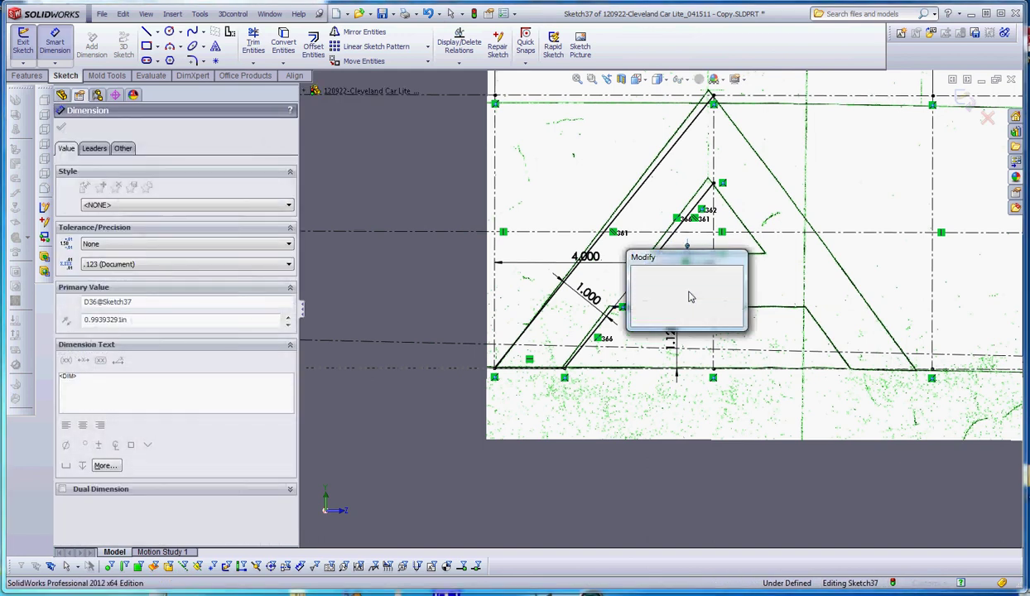
left_click(690, 294)
key("Escape")
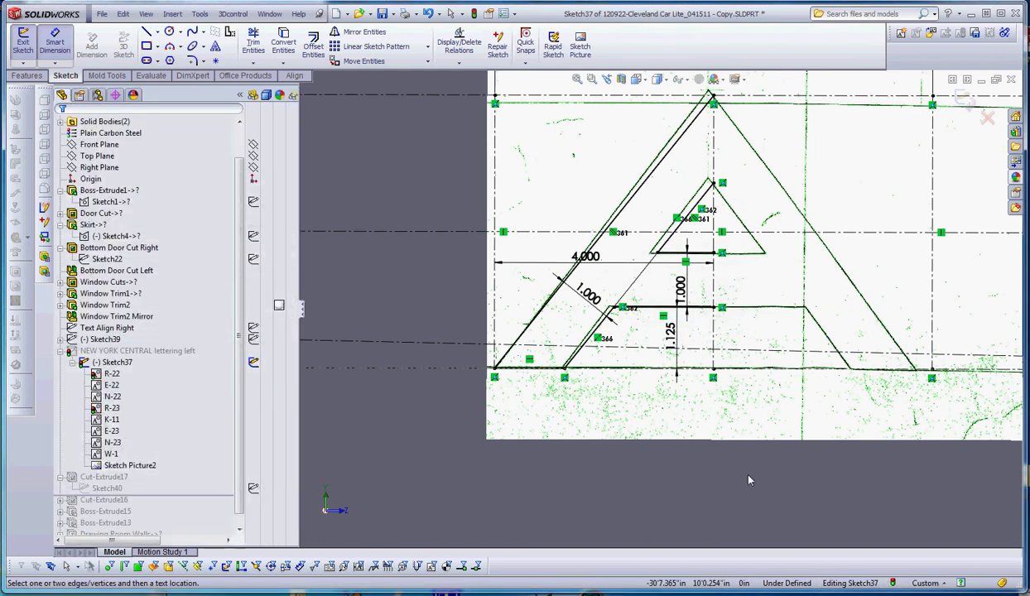
- Select the left-half line chain and horizontal lines, then mirror them about the vertical centerline
left_click(687, 134)
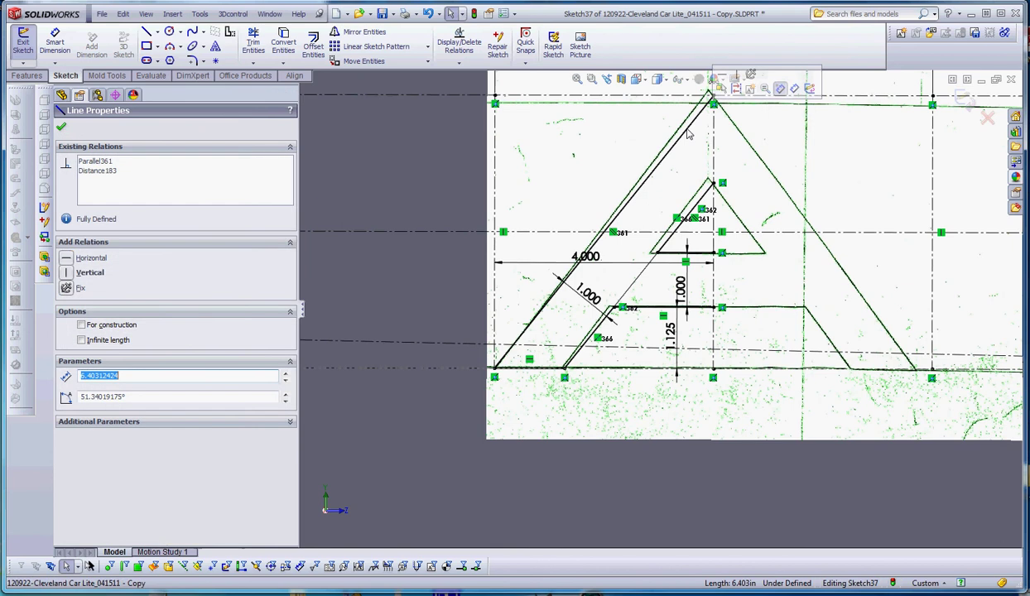
right_click(687, 134)
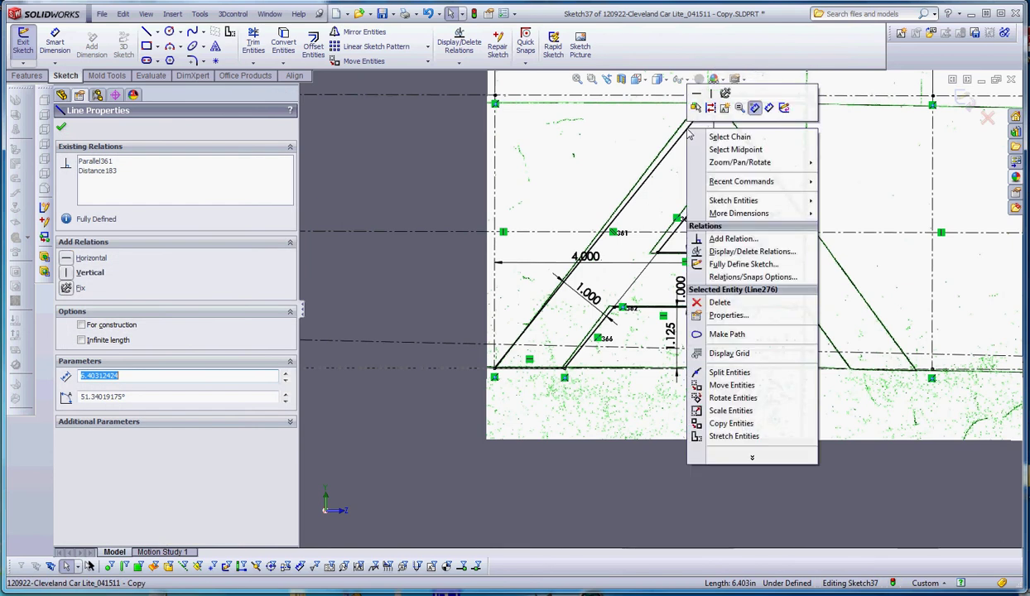
left_click(719, 137)
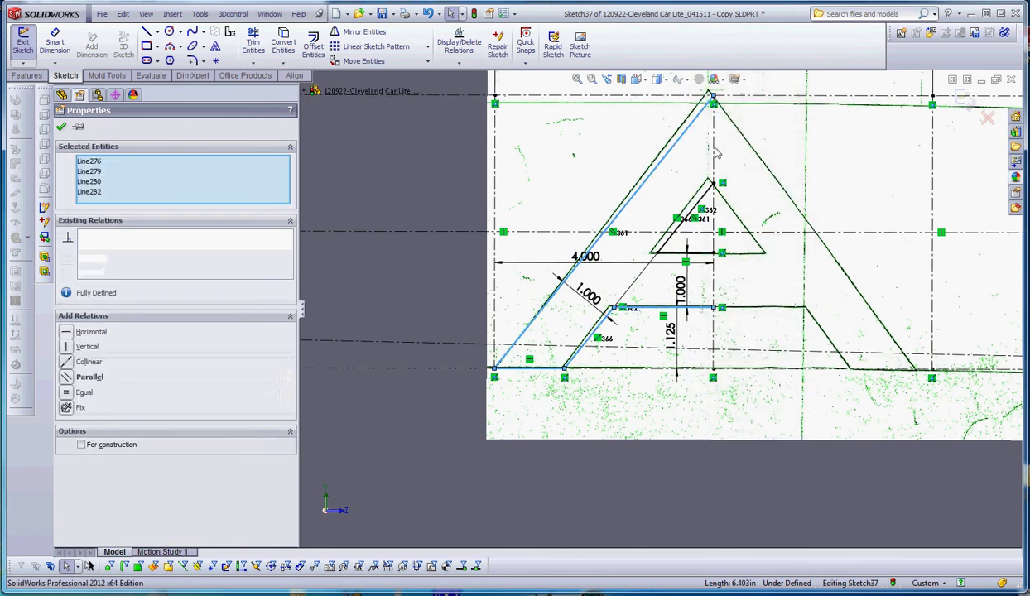
left_click(675, 252, "ctrl")
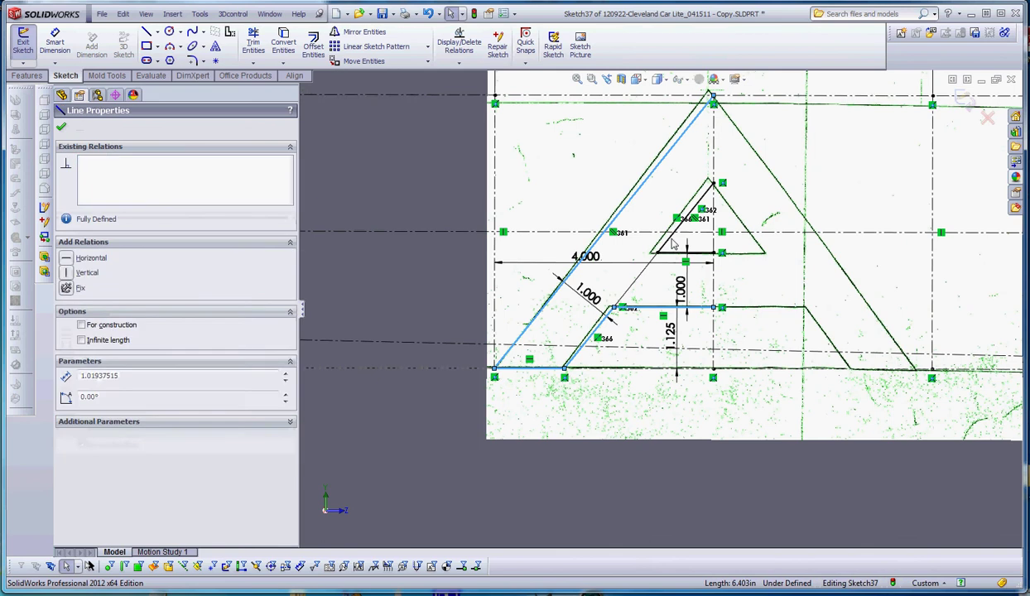
left_click(713, 286, "ctrl")
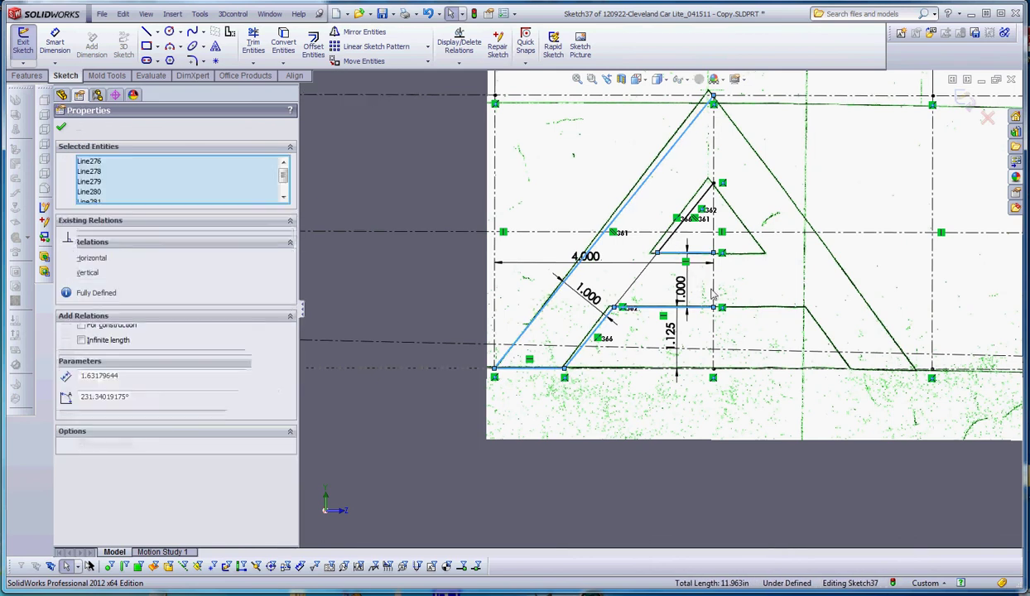
left_click(357, 33)
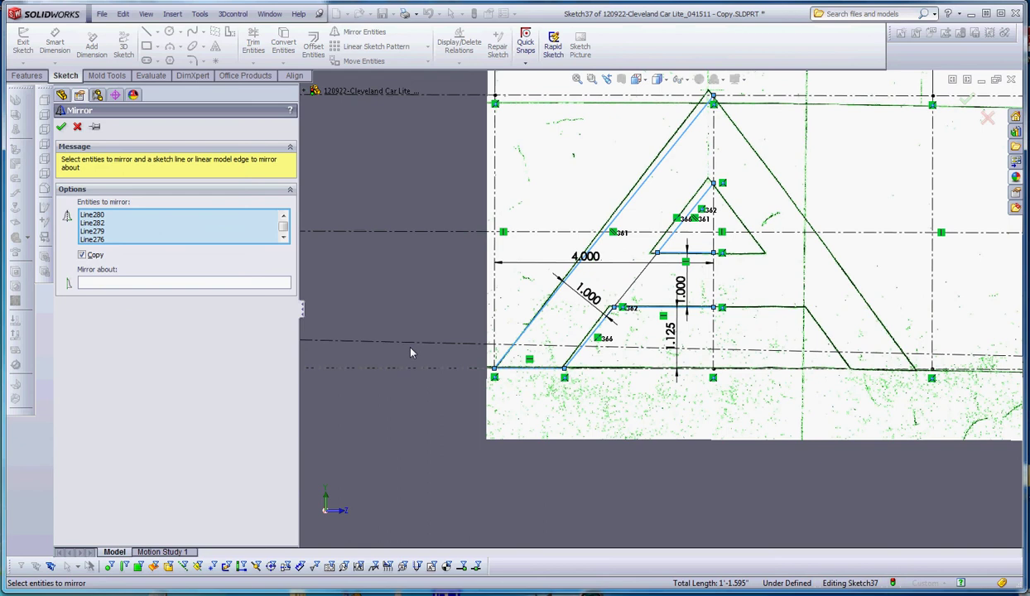
left_click(152, 285)
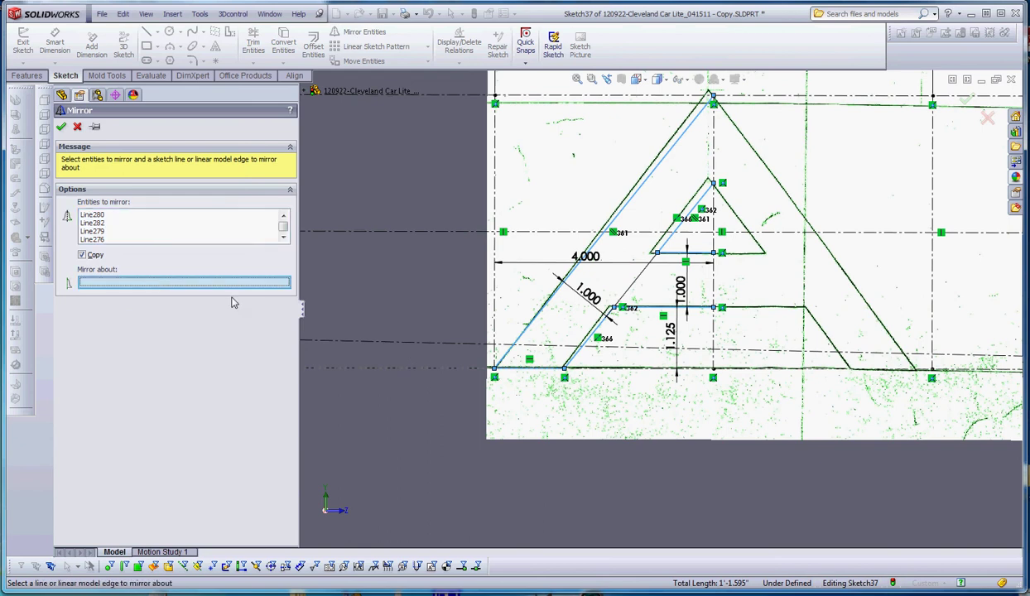
left_click(715, 343)
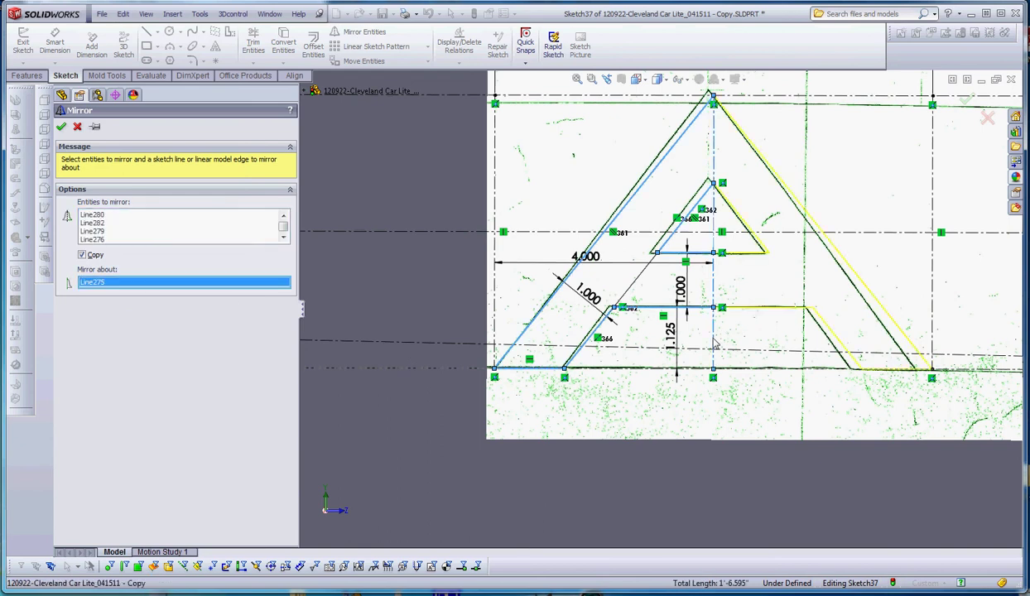
key("Return")
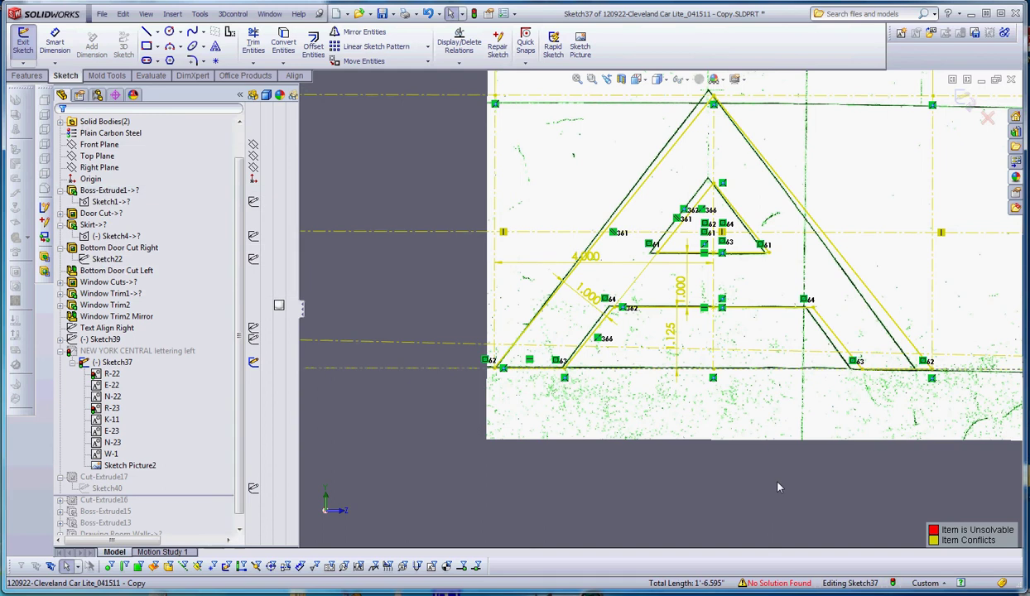
left_click(779, 488)
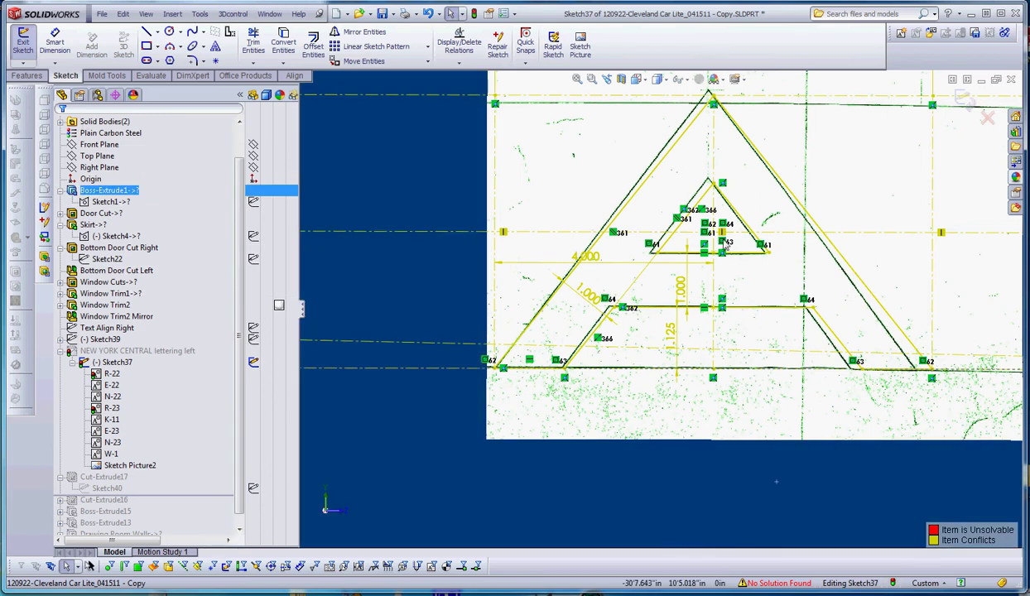
key("m")
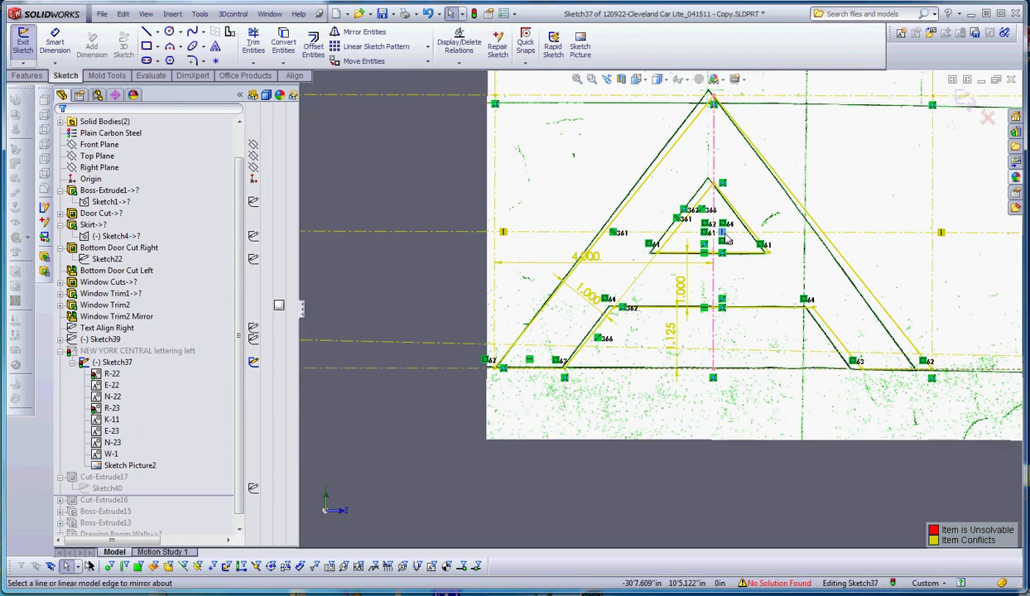
left_click(727, 241)
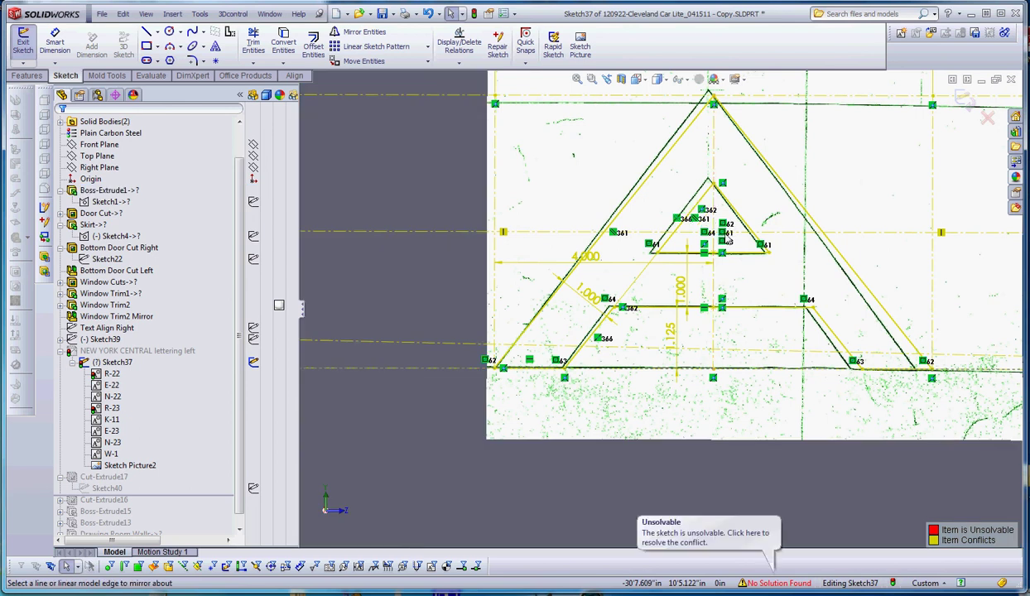
left_click(723, 471)
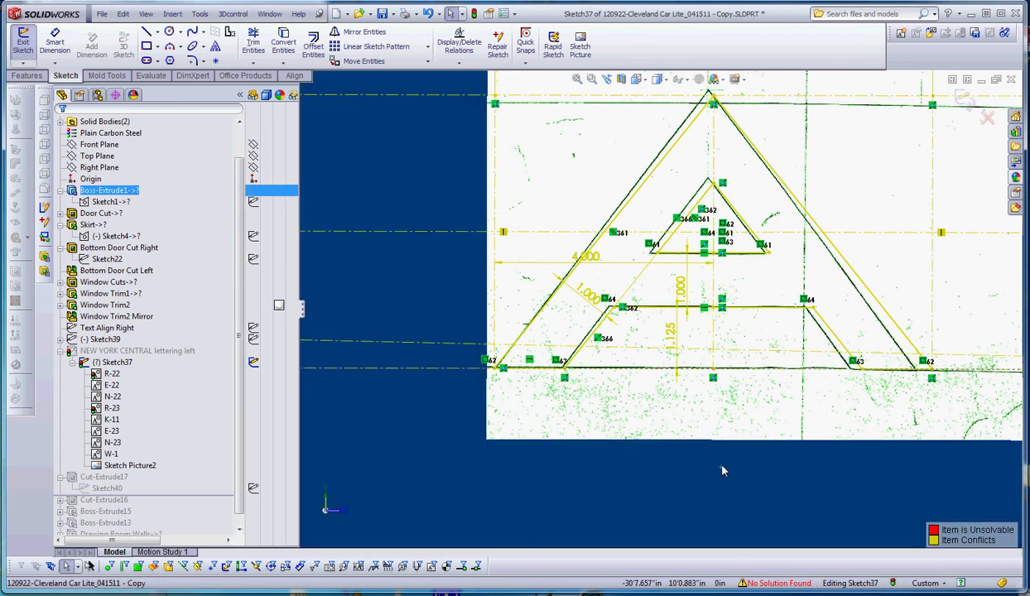
key("f")
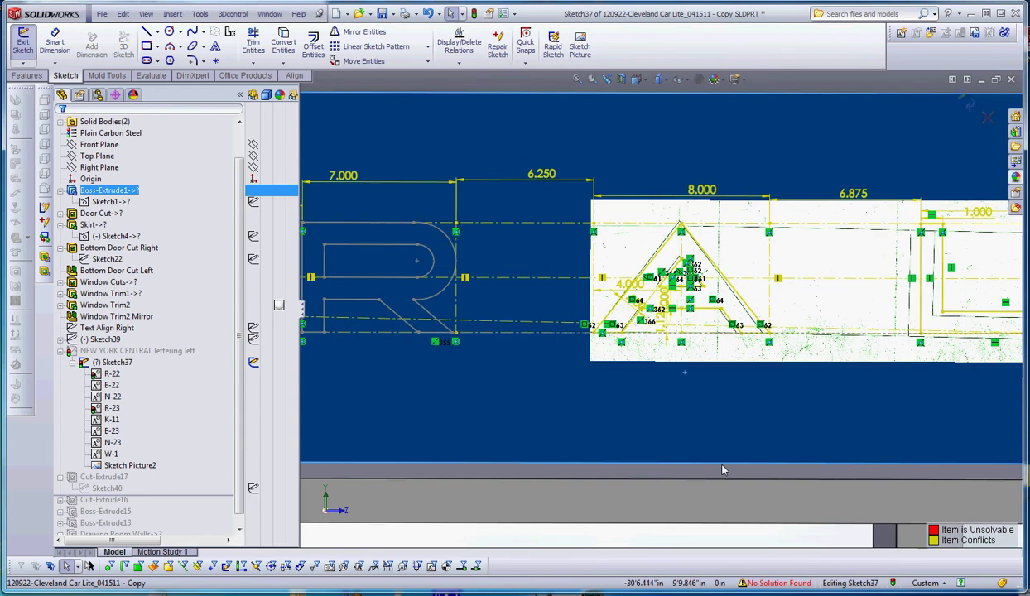
scroll(709, 308, "down", 3)
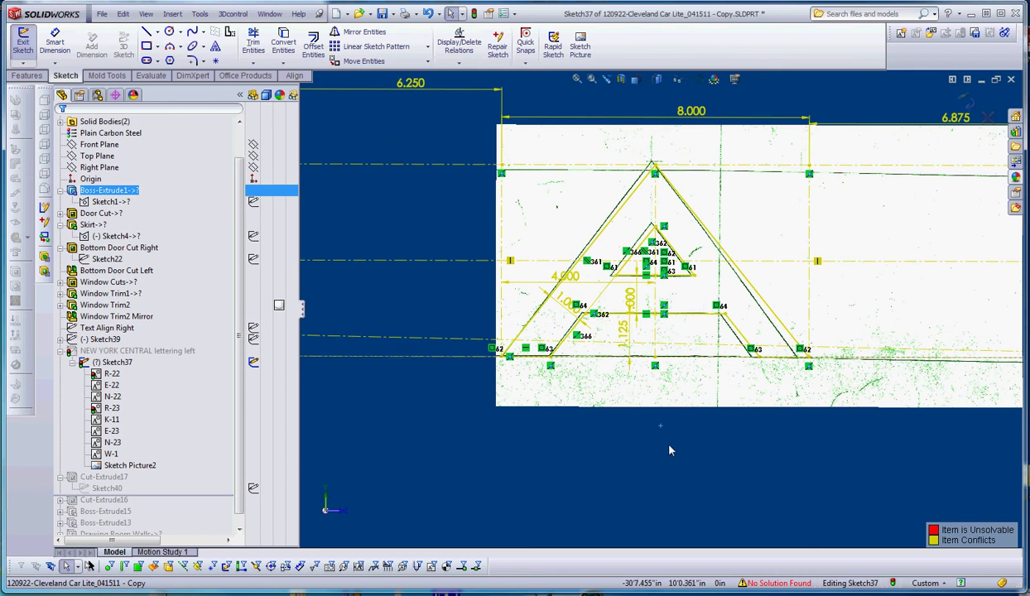
scroll(692, 463, "up", 3)
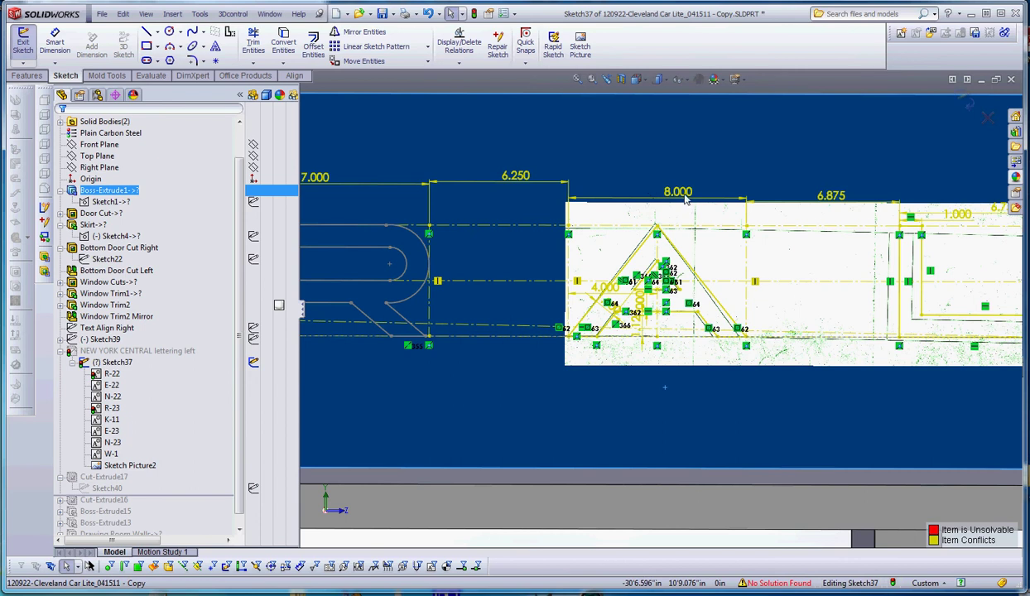
- Delete the conflicting 8.000 dimension and box-select all of the letter A's geometry
left_click(680, 192)
key("Delete")
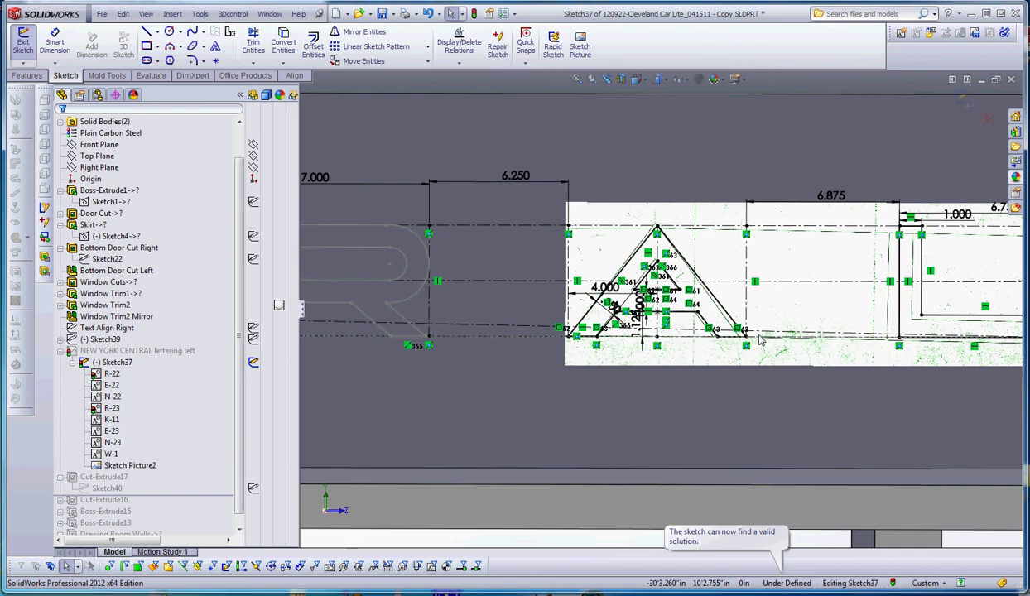
scroll(704, 308, "up", 1)
scroll(727, 457, "up", 2)
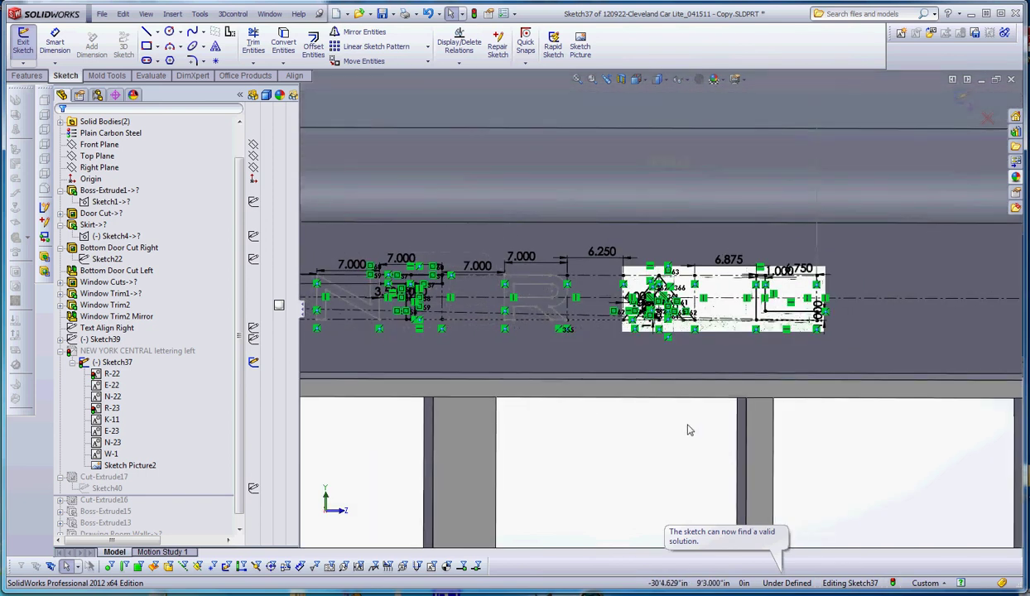
scroll(661, 313, "up", 2)
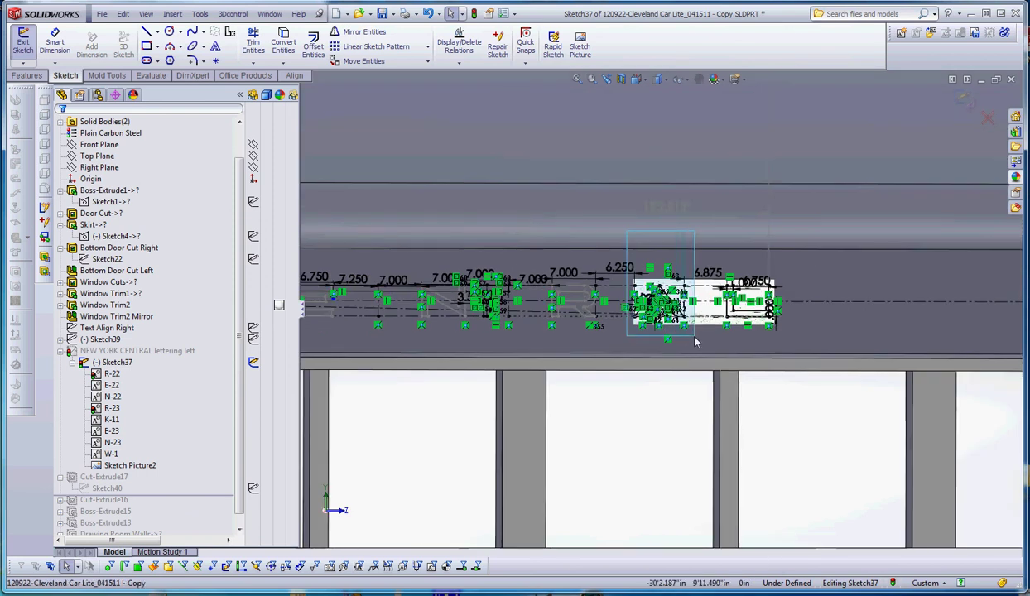
left_click_drag(684, 343, 654, 258)
scroll(674, 305, "down", 5)
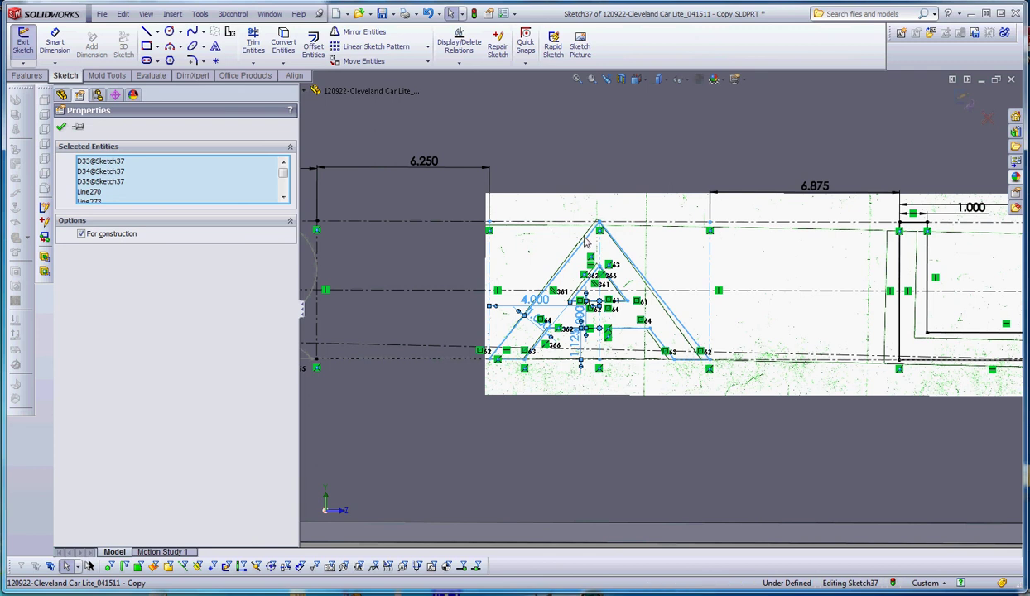
- Make a block from the selected letter A geometry and rename it A in the tree
left_click(903, 33)
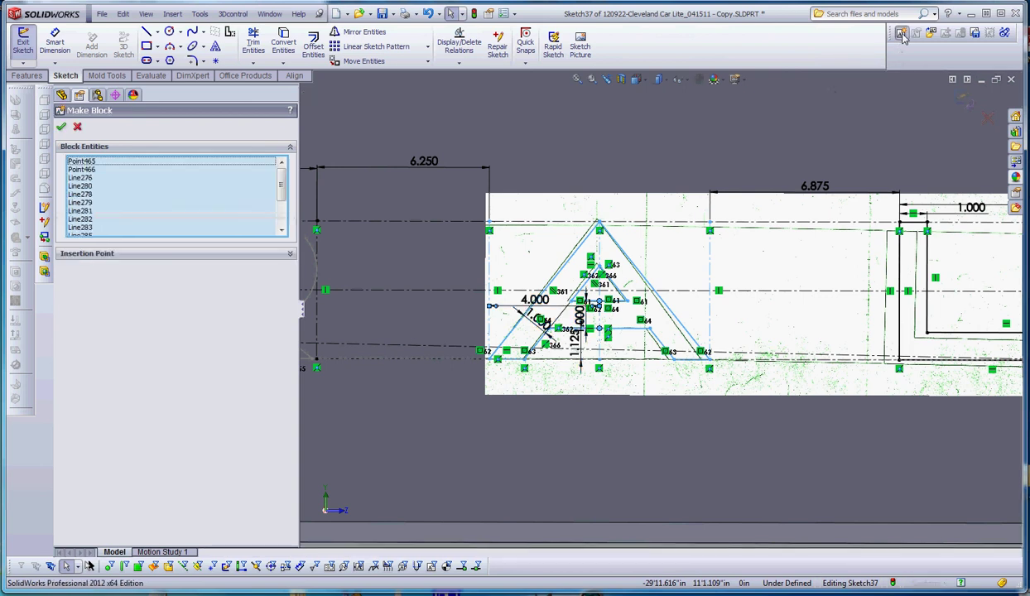
left_click(62, 129)
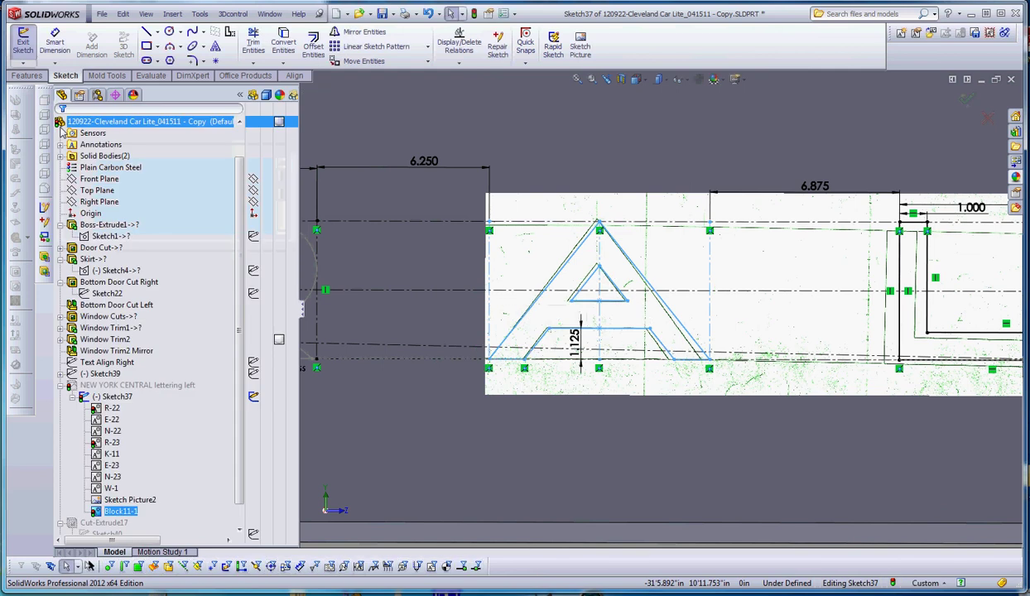
left_click(120, 512)
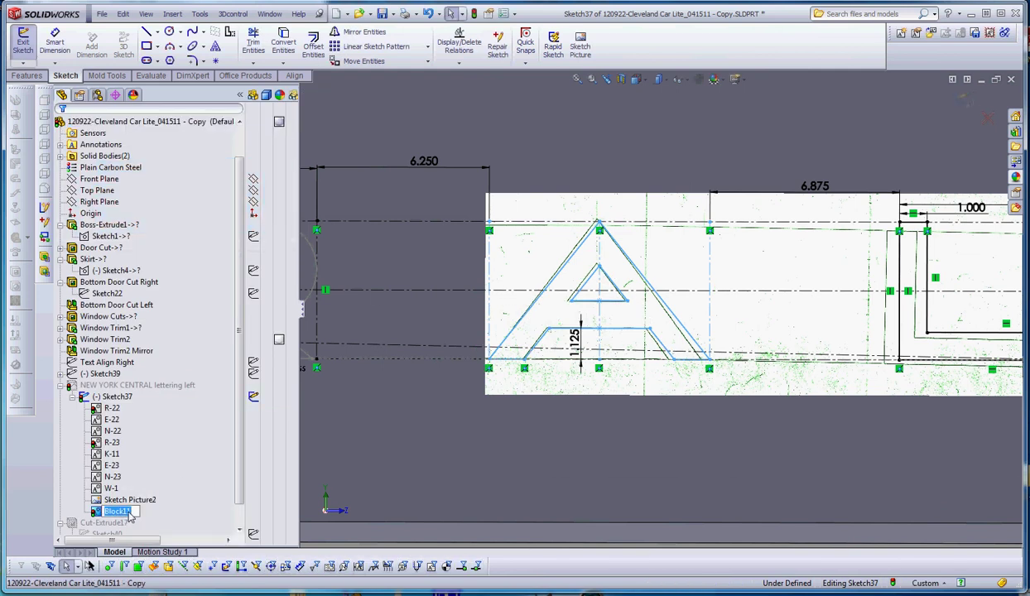
type("A")
left_click(392, 434)
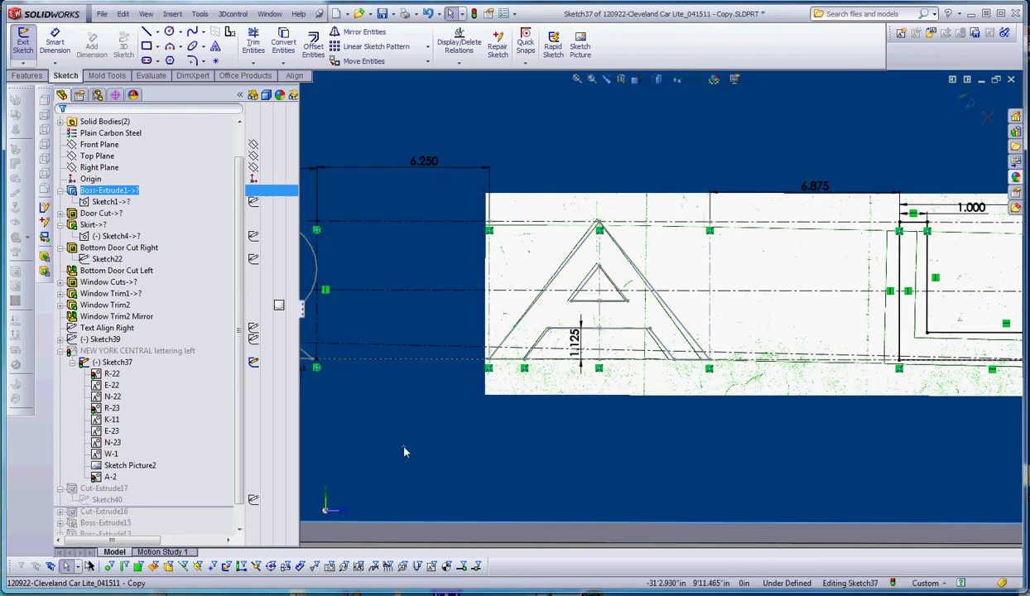
scroll(642, 440, "up", 5)
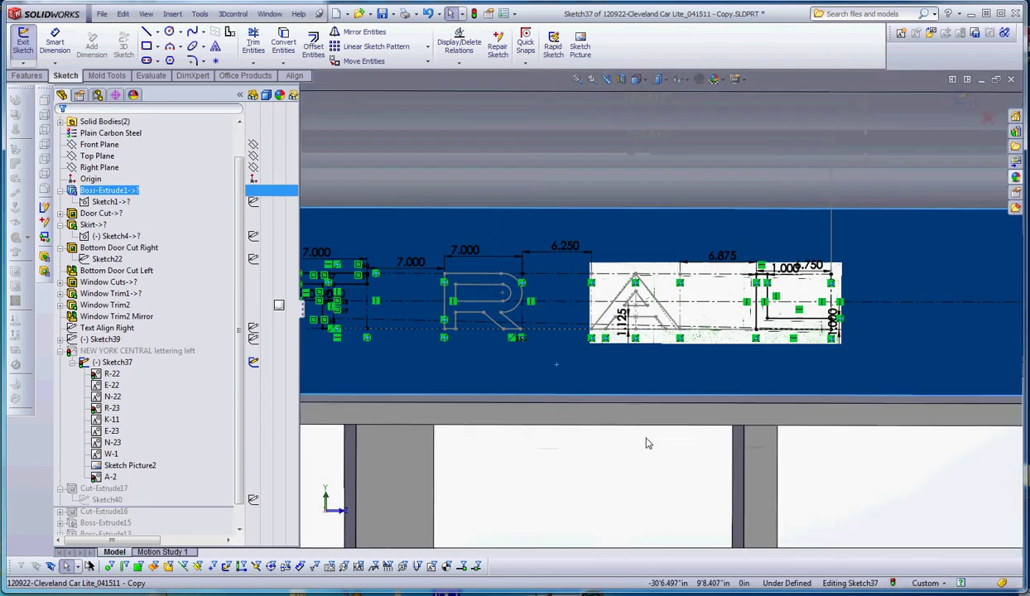
key("Escape")
scroll(639, 356, "down", 5)
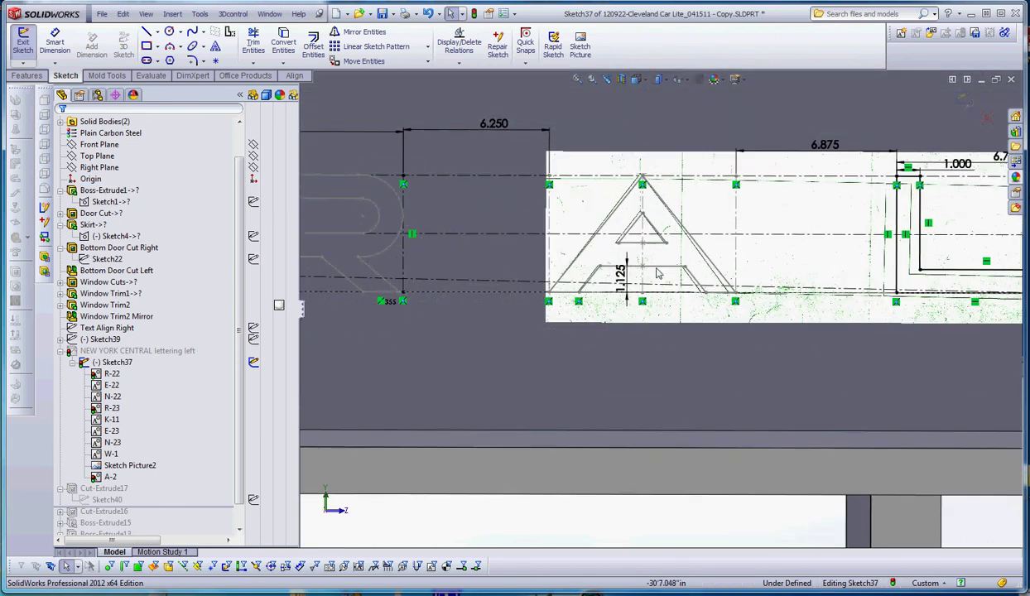
scroll(662, 271, "up", 6)
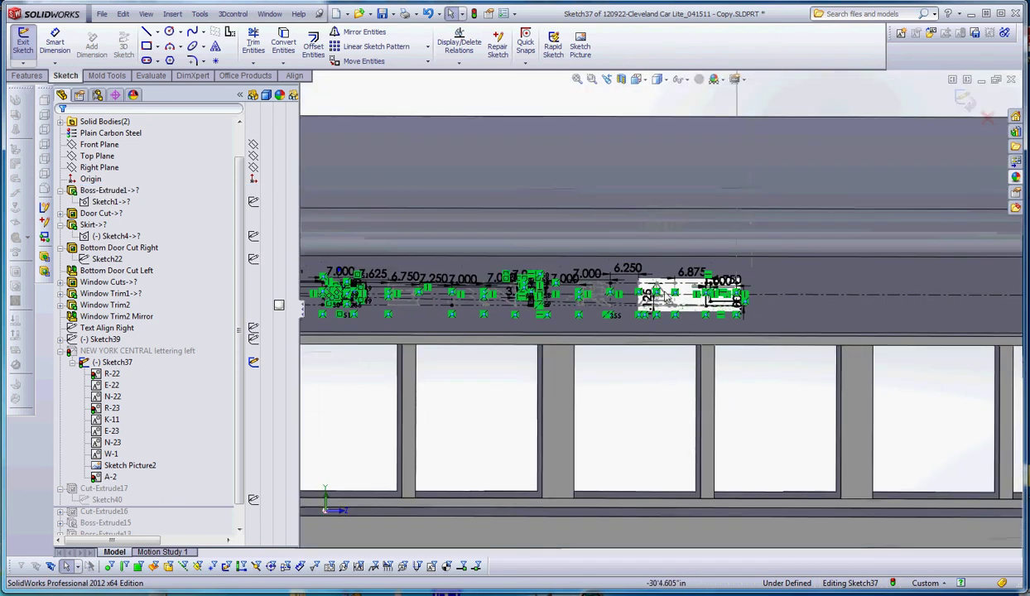
scroll(653, 378, "up", 2)
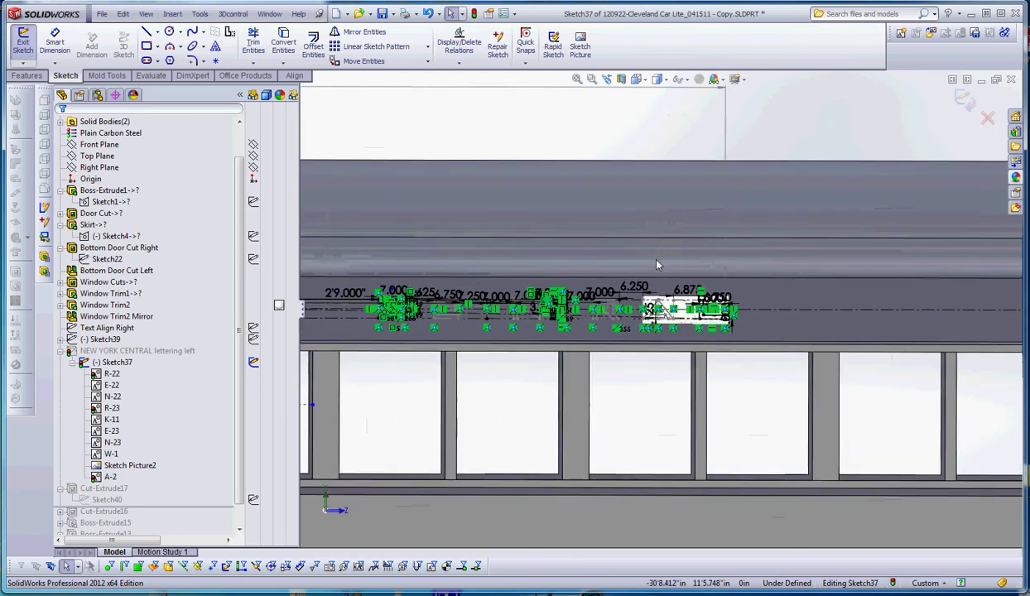
scroll(640, 205, "down", 1)
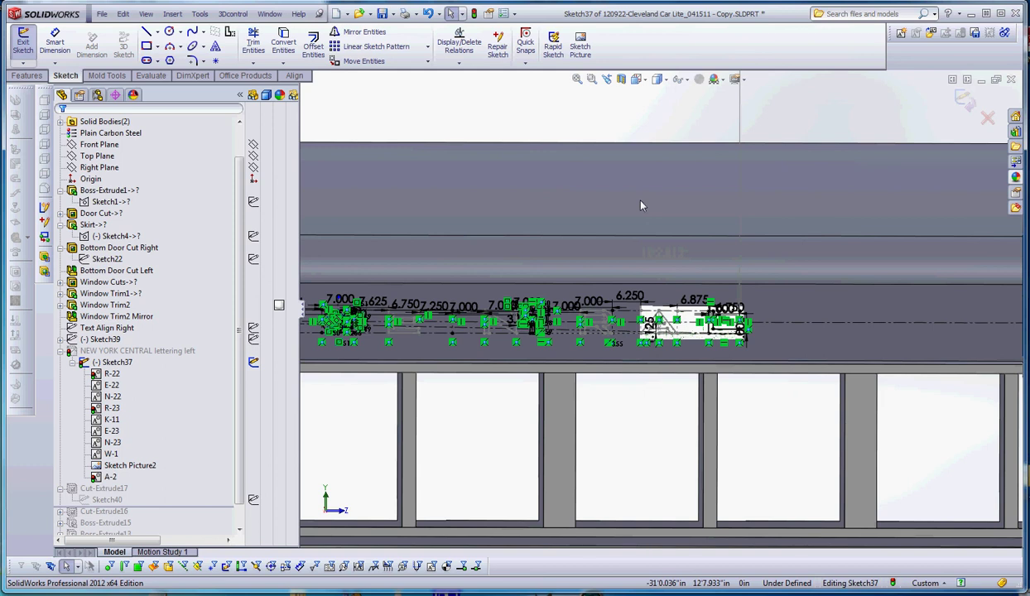
- Insert block A from Open Blocks as copy A-3 above the lettering row
left_click(930, 33)
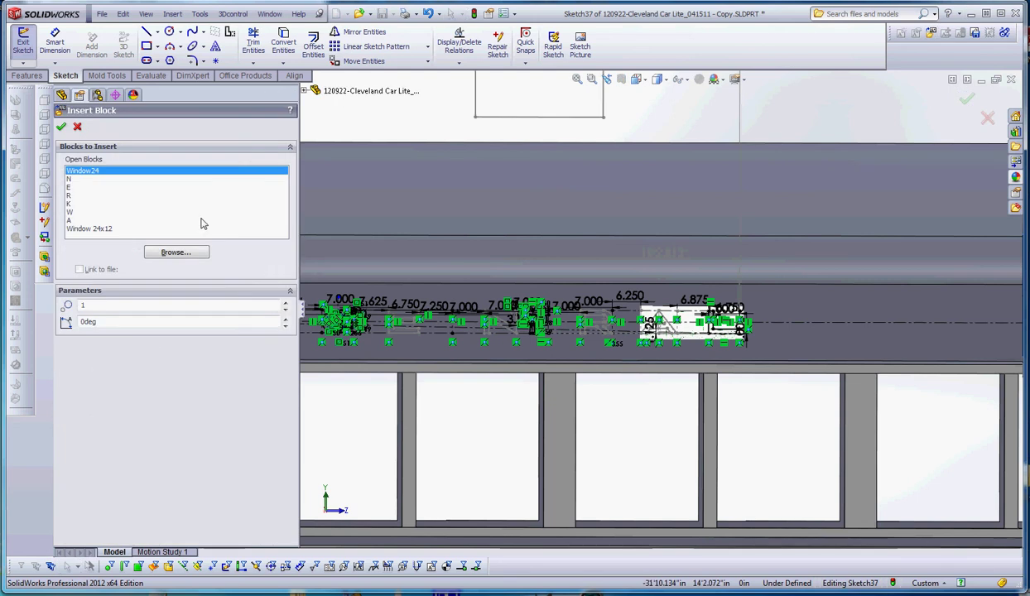
left_click(73, 220)
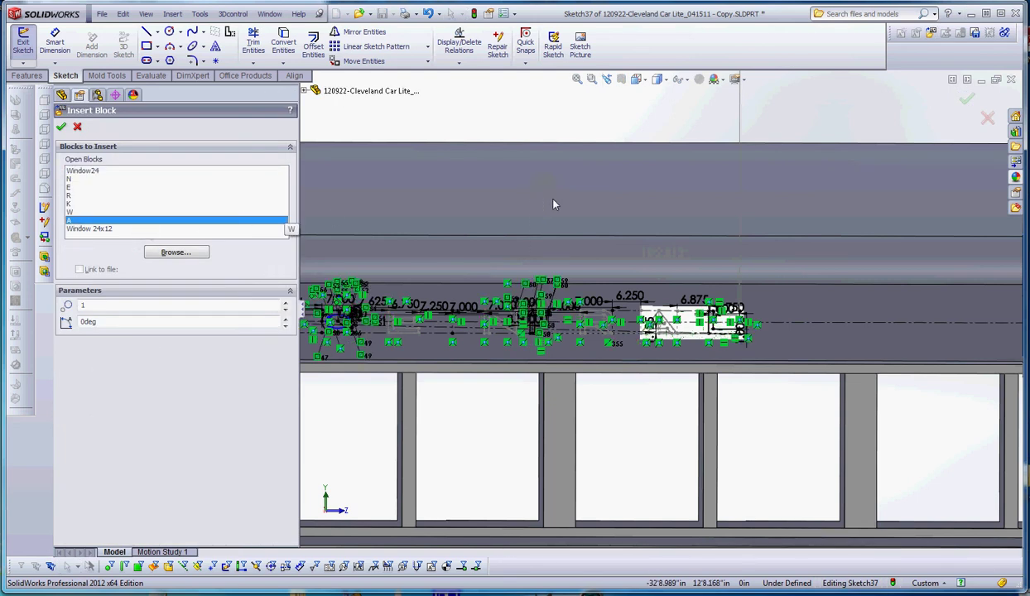
left_click(563, 135)
scroll(563, 134, "down", 3)
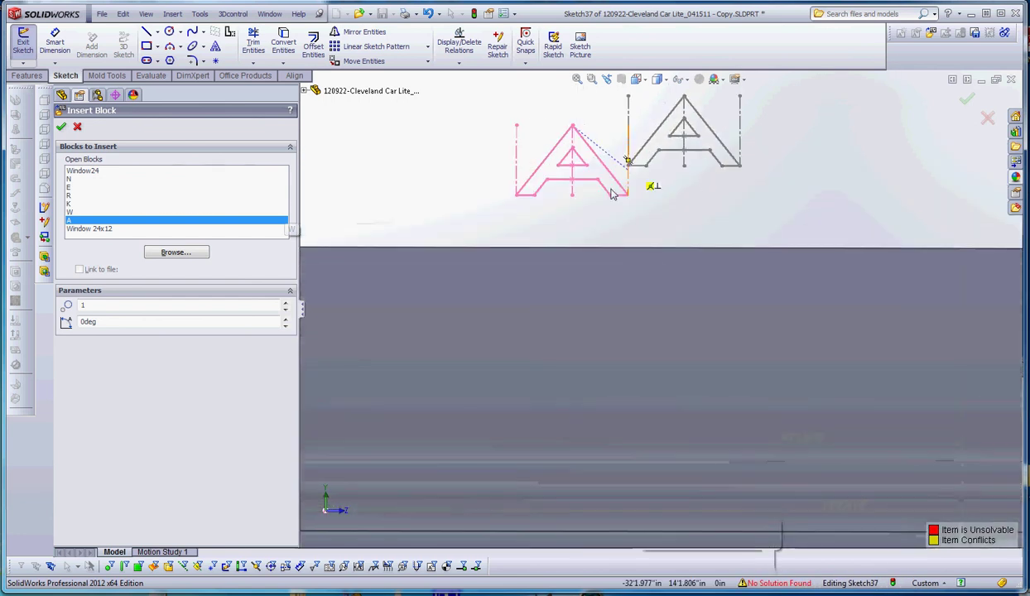
left_click(586, 184)
key("Escape")
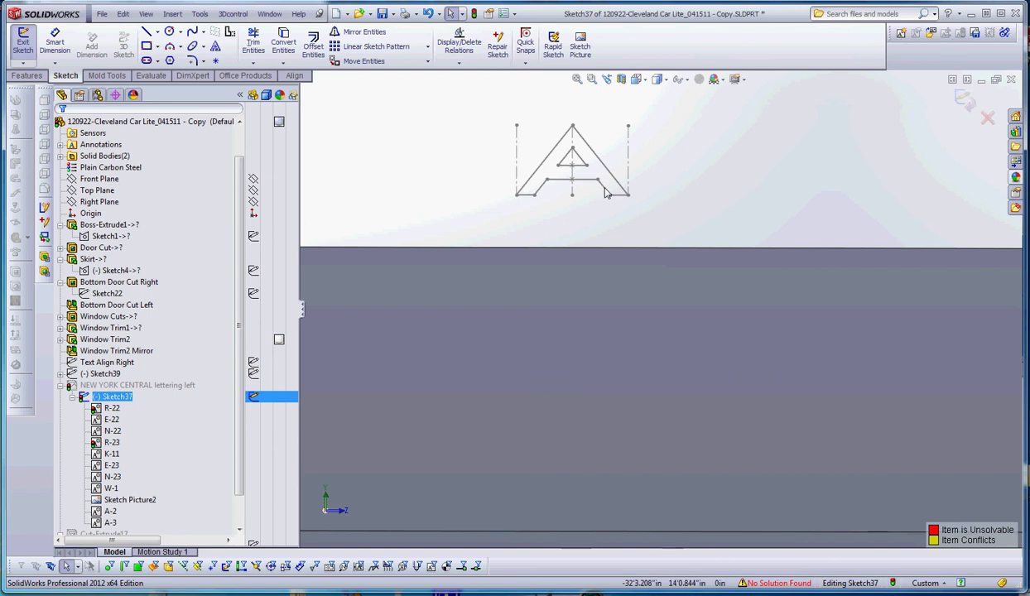
- Edit block A-3 and draw a horizontal centerline across the top of the A
left_click(604, 192)
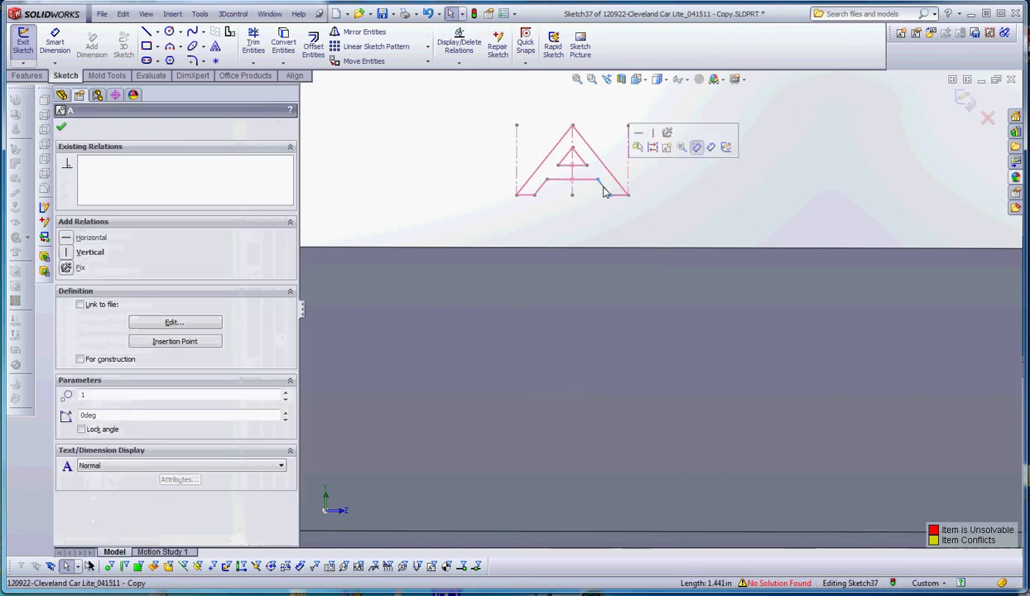
left_click(917, 33)
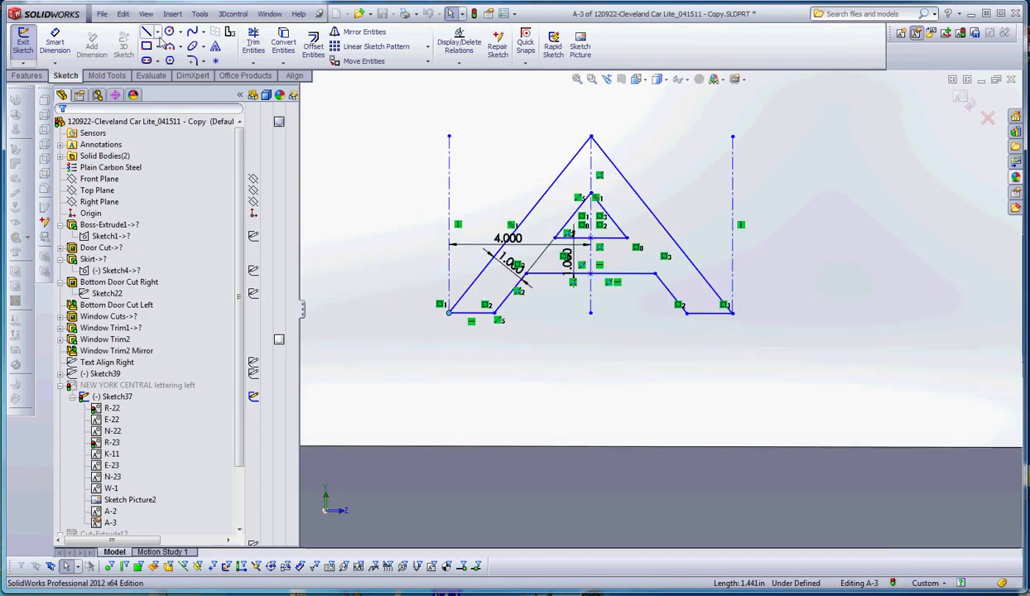
left_click(157, 31)
left_click(164, 63)
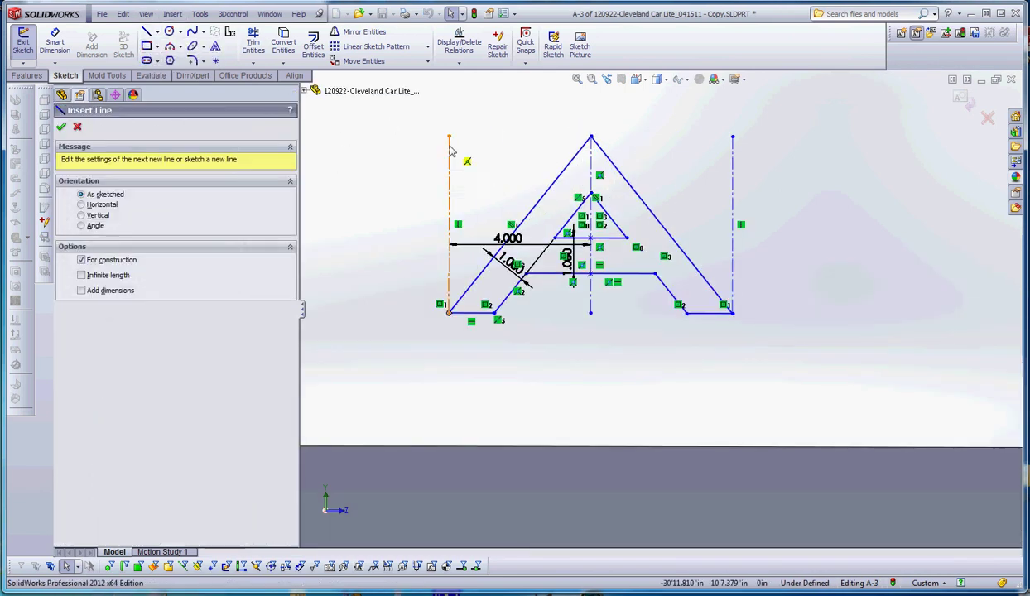
left_click(449, 136)
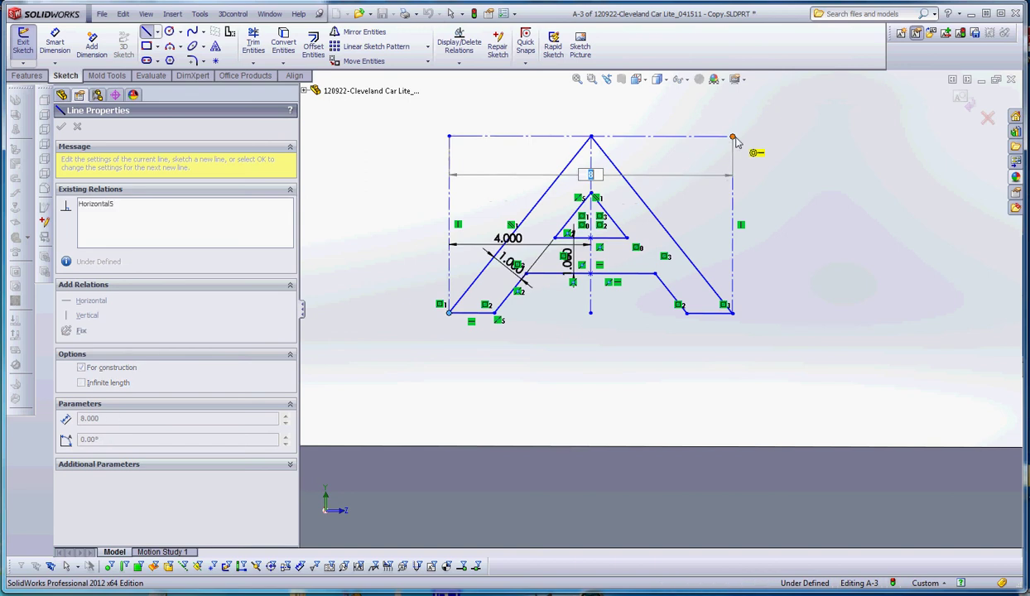
double_click(733, 135)
- Draw a second centerline along the A's base and drag a base point downward
left_click(685, 314)
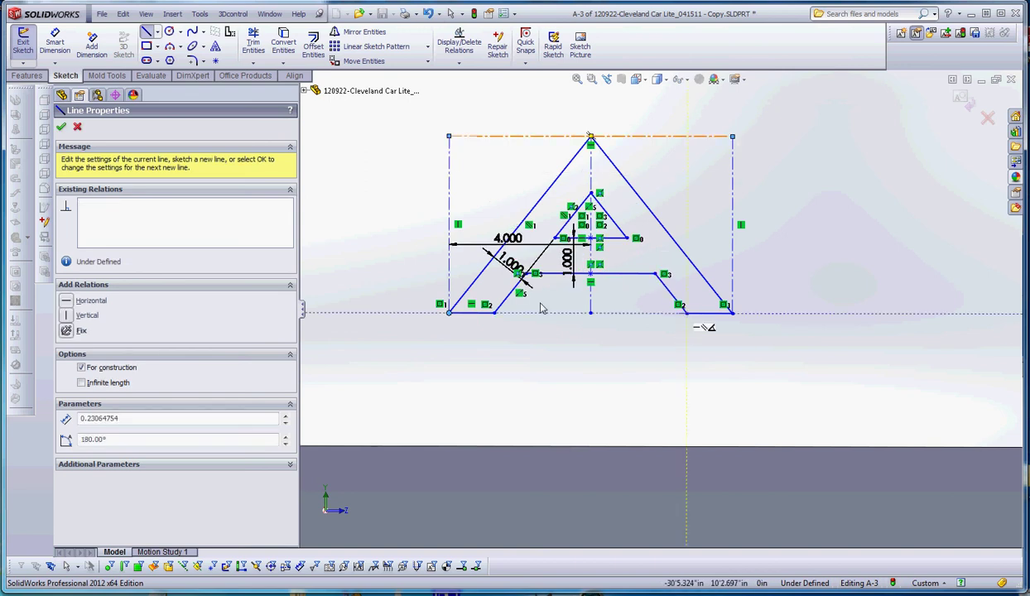
left_click(494, 313)
key("Escape")
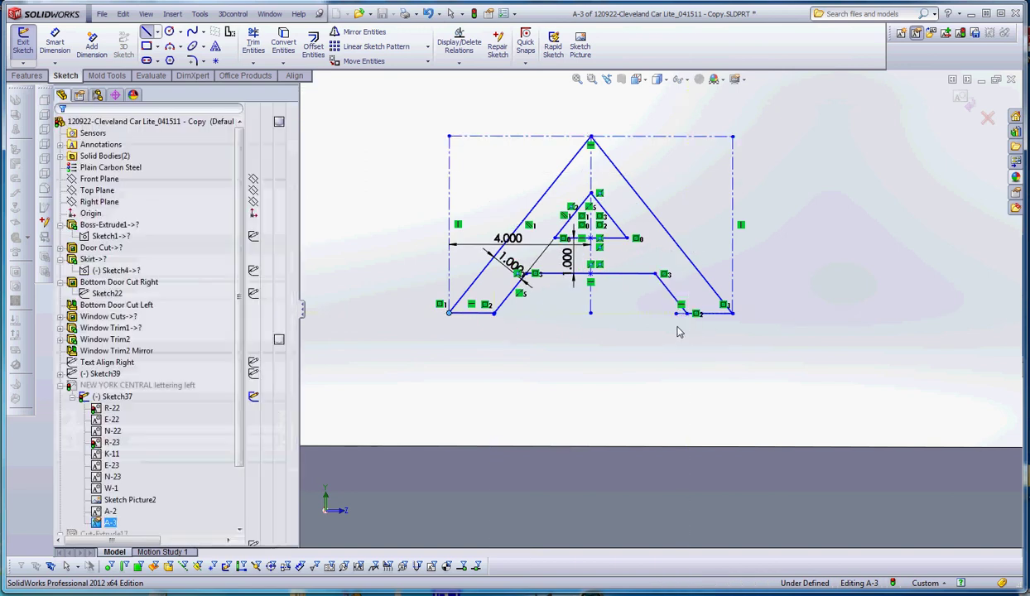
mouse_move(530, 315)
left_mouse_down()
mouse_move(527, 325)
mouse_move(497, 316)
left_mouse_up()
- Delete the stray short line and check the A block's insertion point
left_click(504, 335)
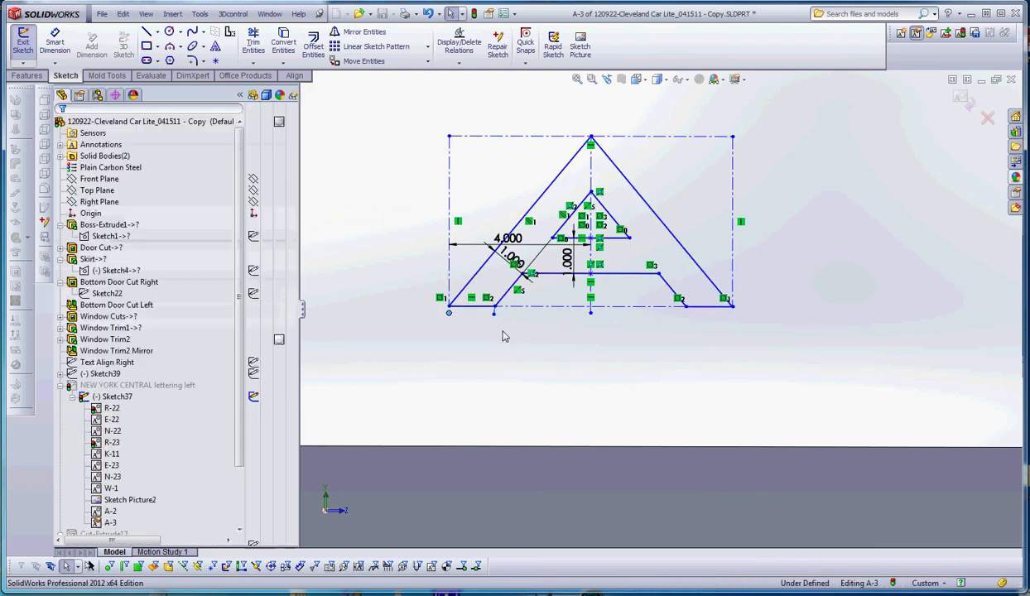
scroll(503, 332, "down", 5)
left_click(577, 301)
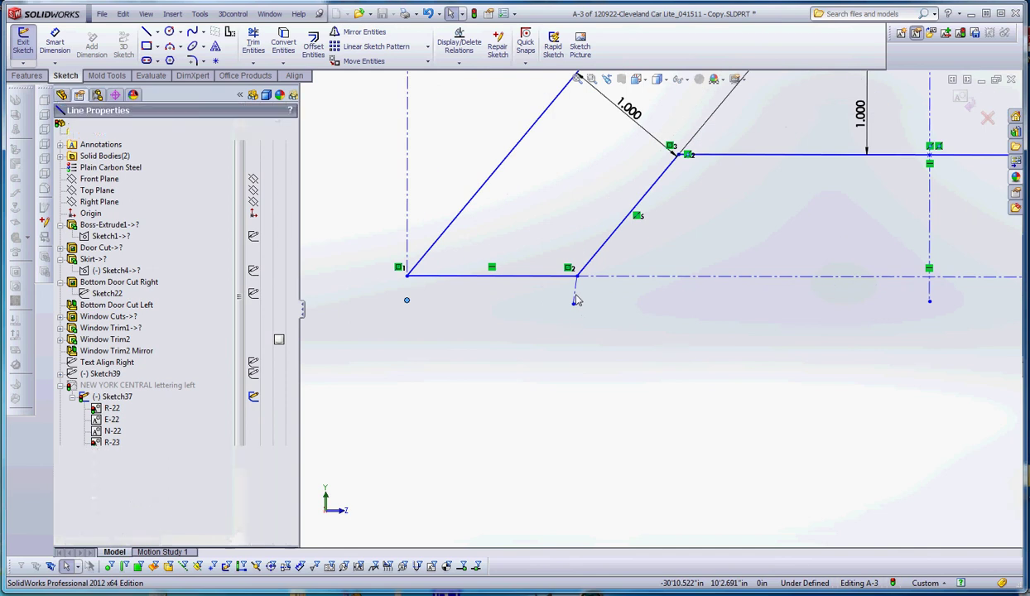
key("Delete")
scroll(522, 317, "up", 4)
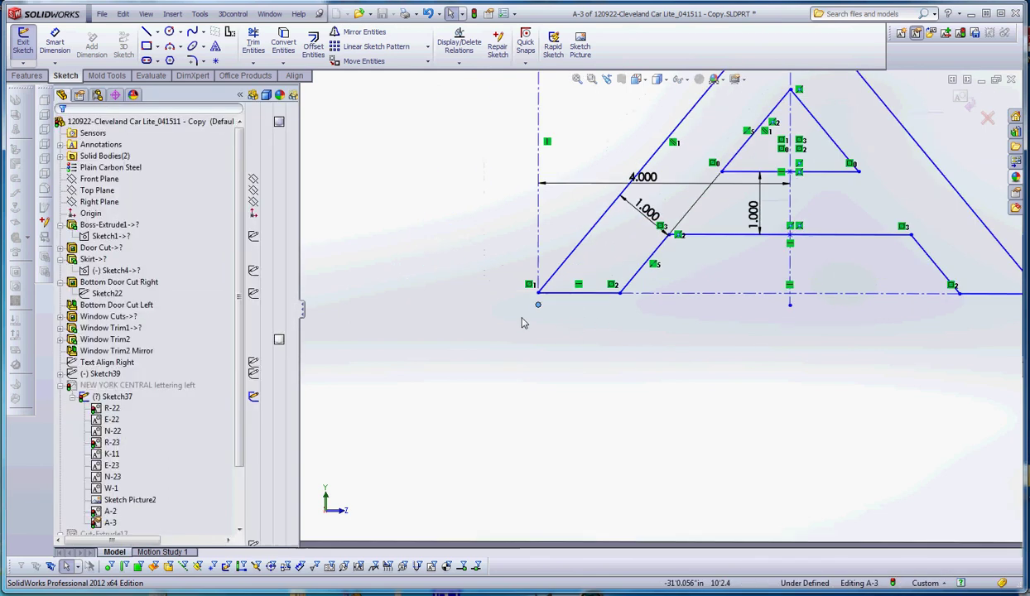
left_click(574, 306)
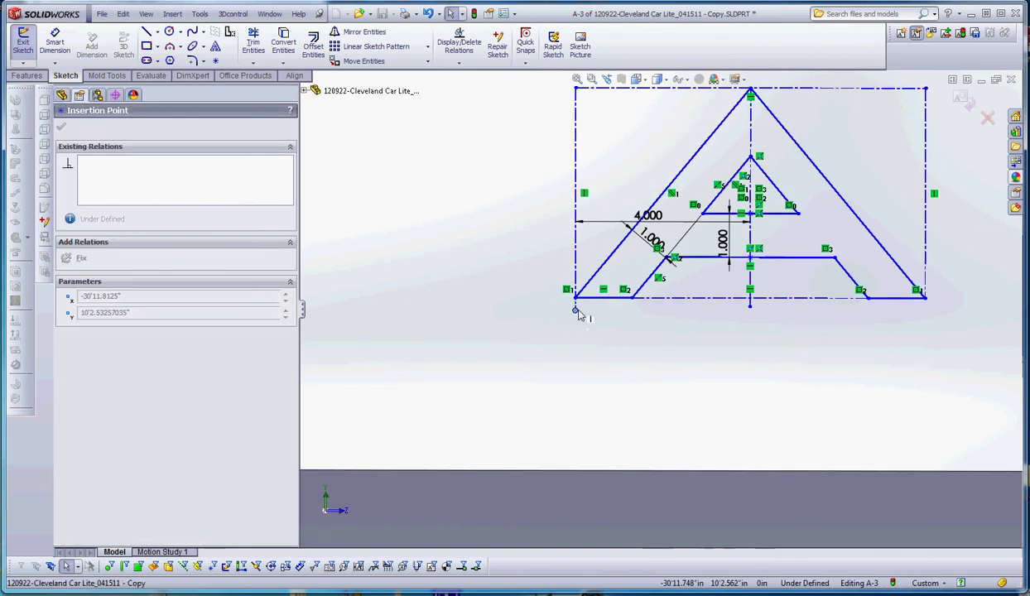
left_click(600, 327)
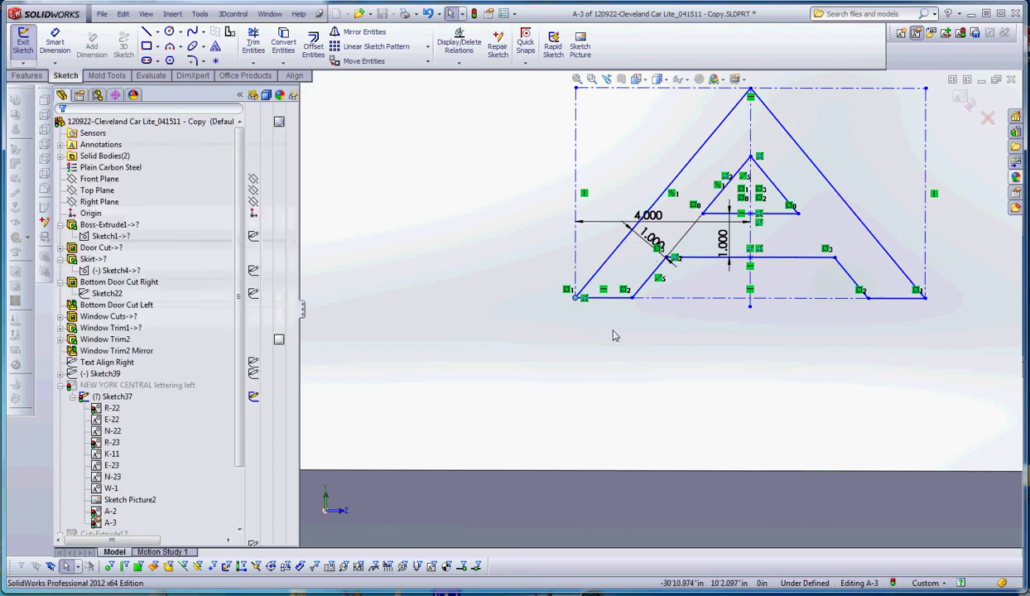
scroll(713, 334, "up", 3)
scroll(692, 329, "down", 2)
- Dimension the left bounding centerline to a height of 4.810 and dismiss the geometry warning
left_click(54, 43)
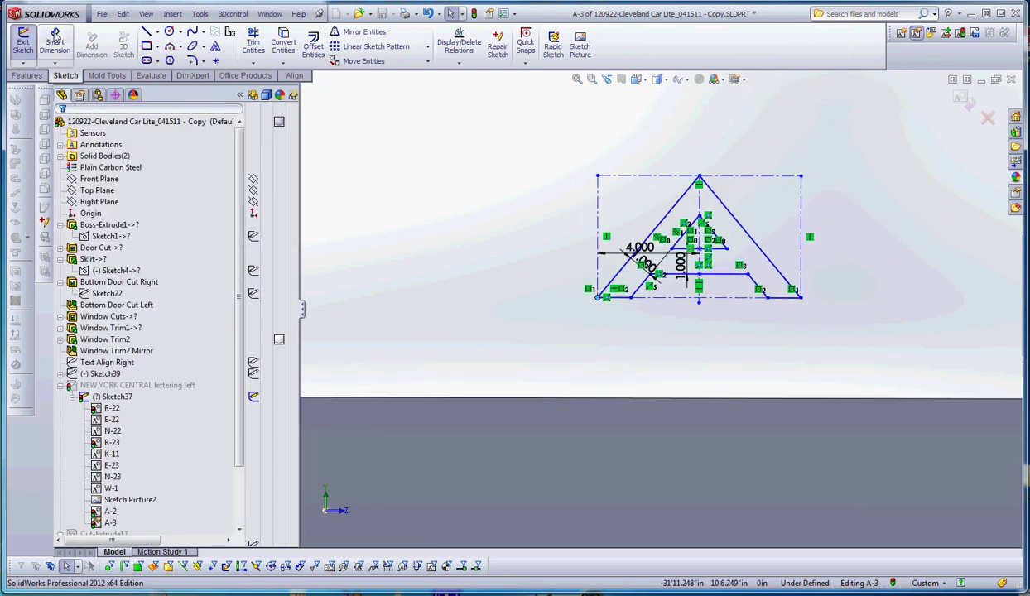
left_click(596, 222)
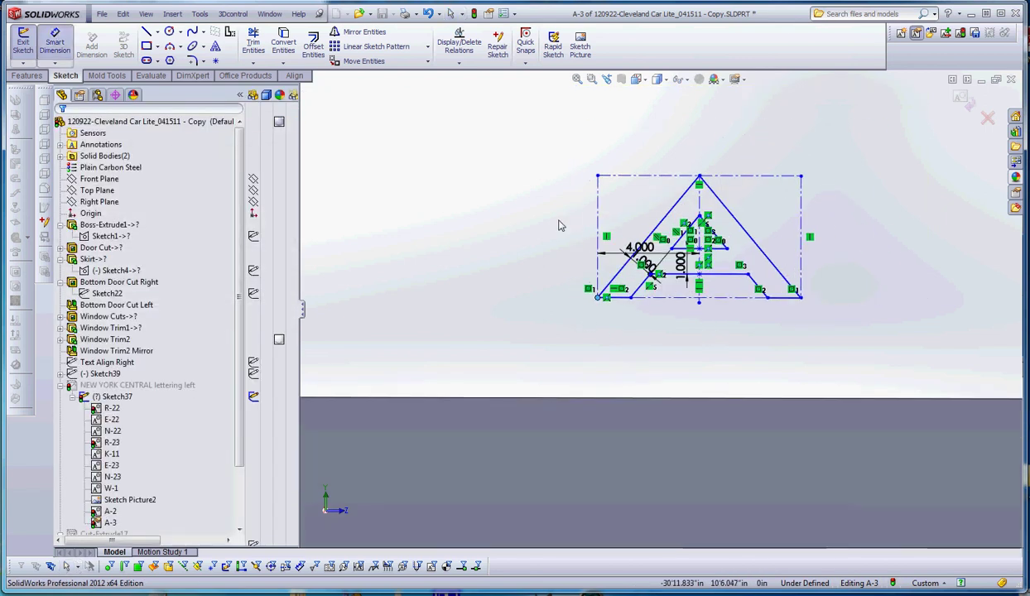
left_click(542, 226)
key("Return")
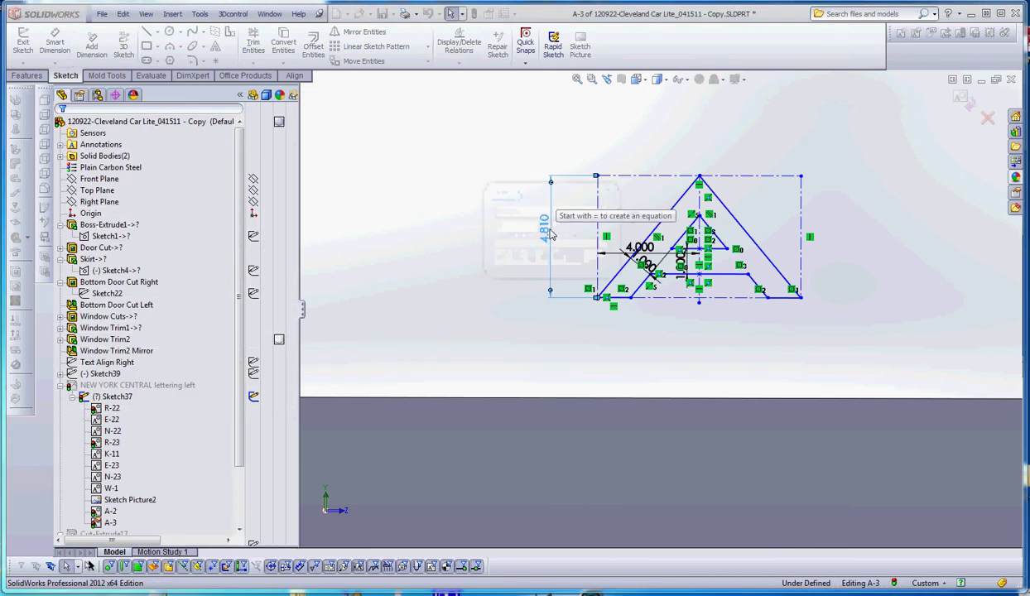
left_click(537, 313)
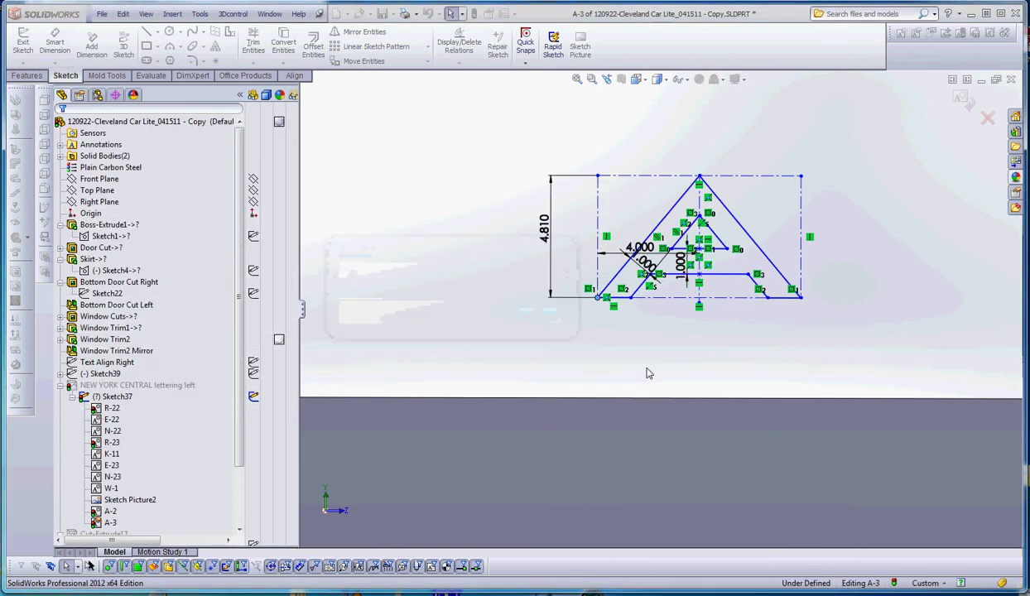